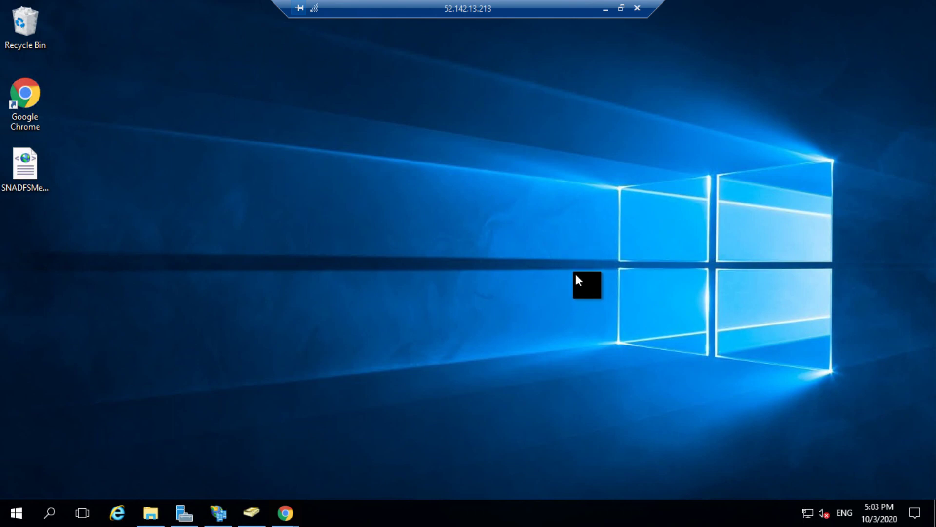
Step: Open AD FS Management and launch the Add Relying Party Trust wizard from Relying Party Trusts
left_click(218, 511)
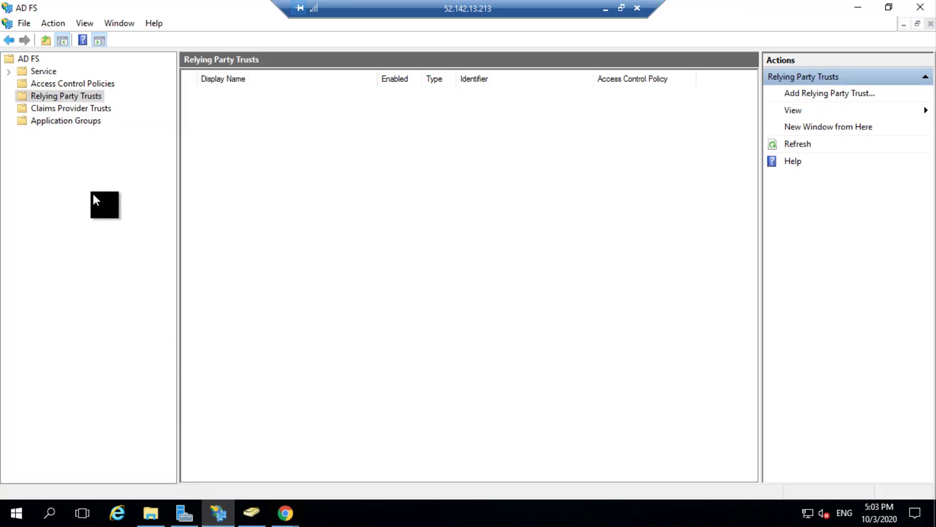
left_click(80, 98)
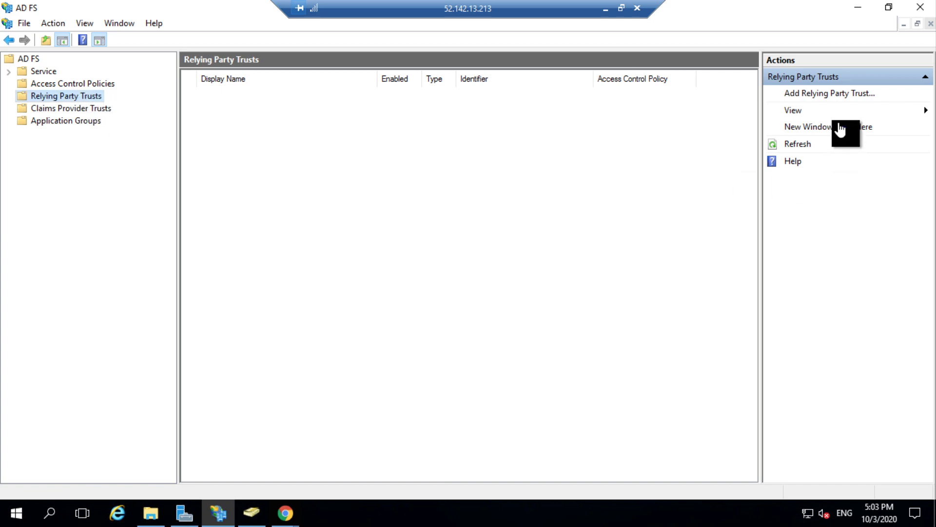
left_click(845, 98)
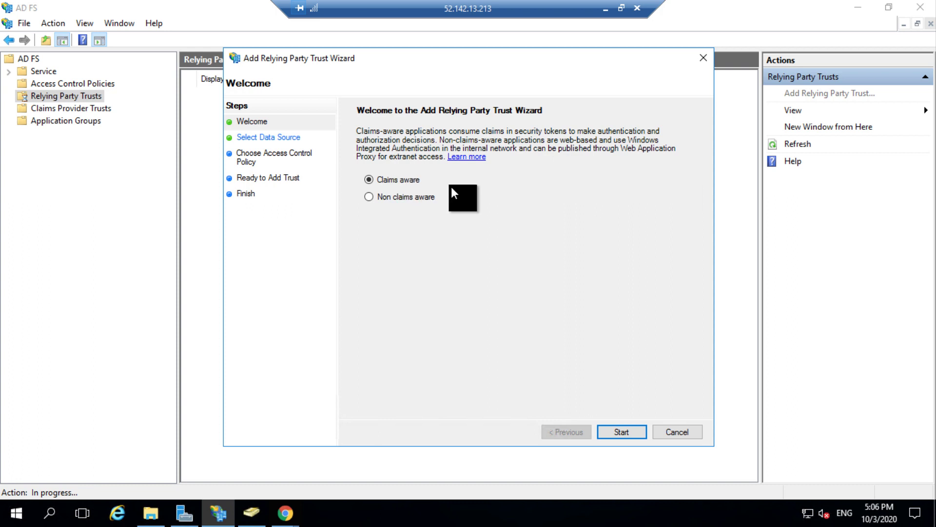
Step: Choose to import relying party data from a file, selecting SNADFSMetadata.xml on the Desktop
left_click(626, 433)
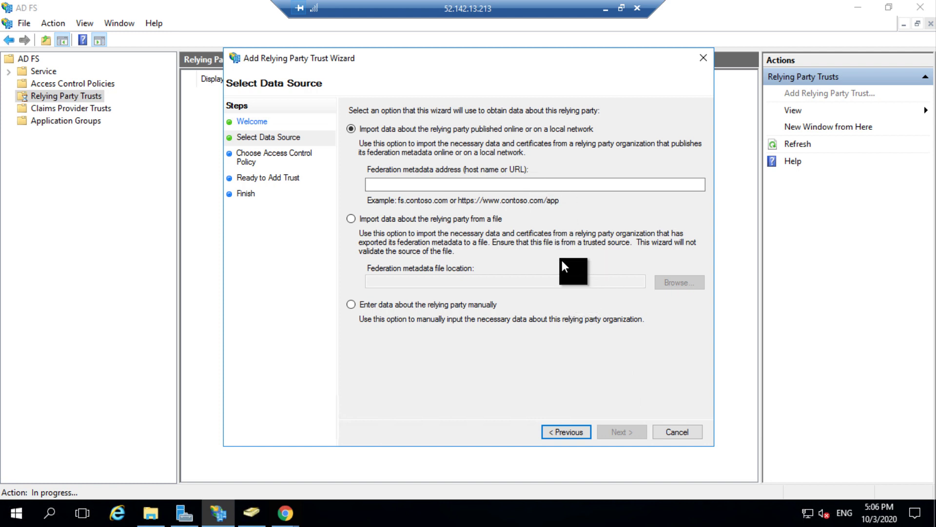
left_click(524, 186)
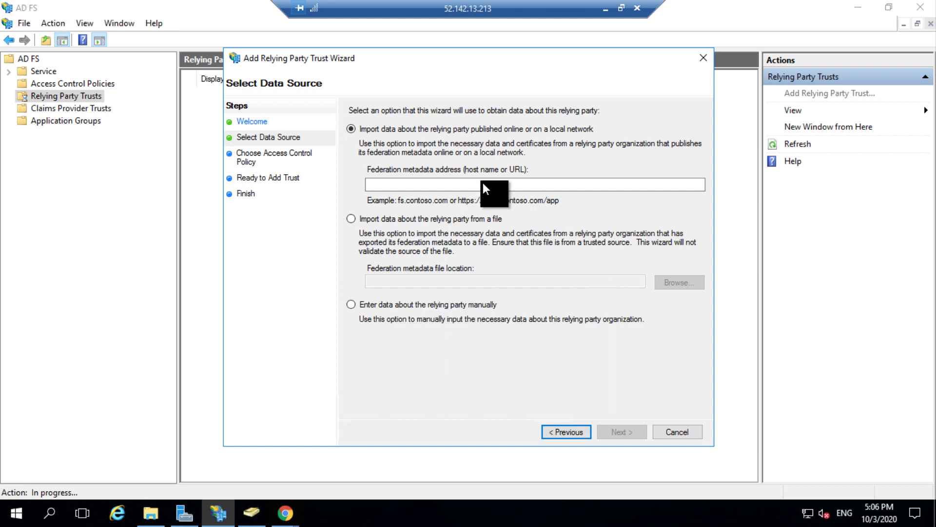
left_click(352, 219)
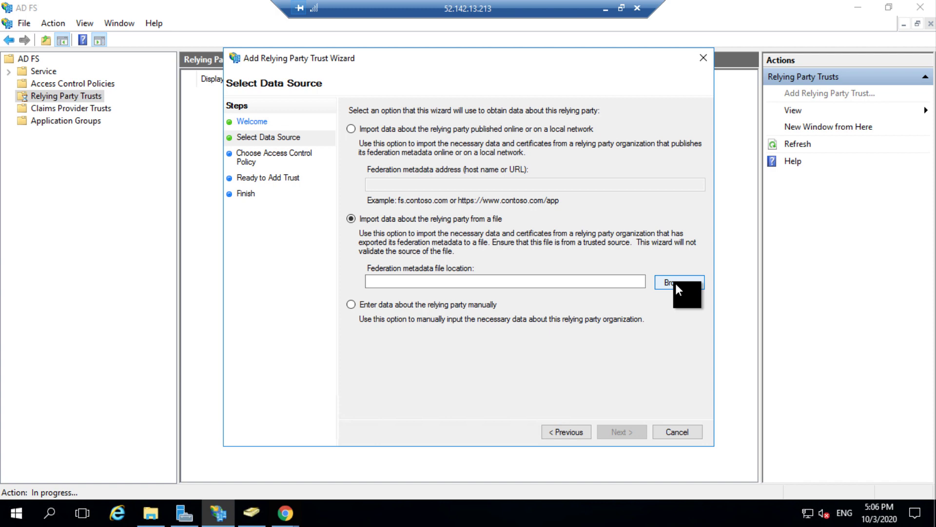
left_click(675, 282)
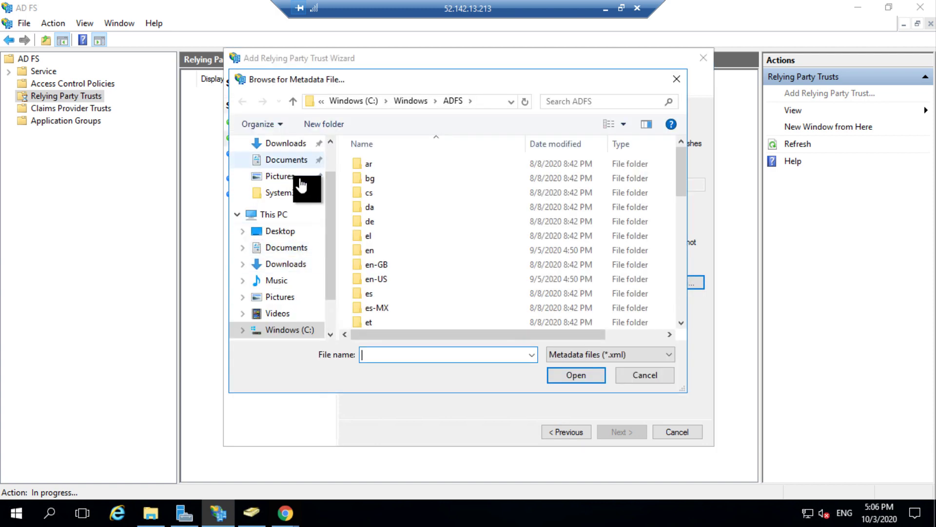
scroll(288, 166, "up", 2)
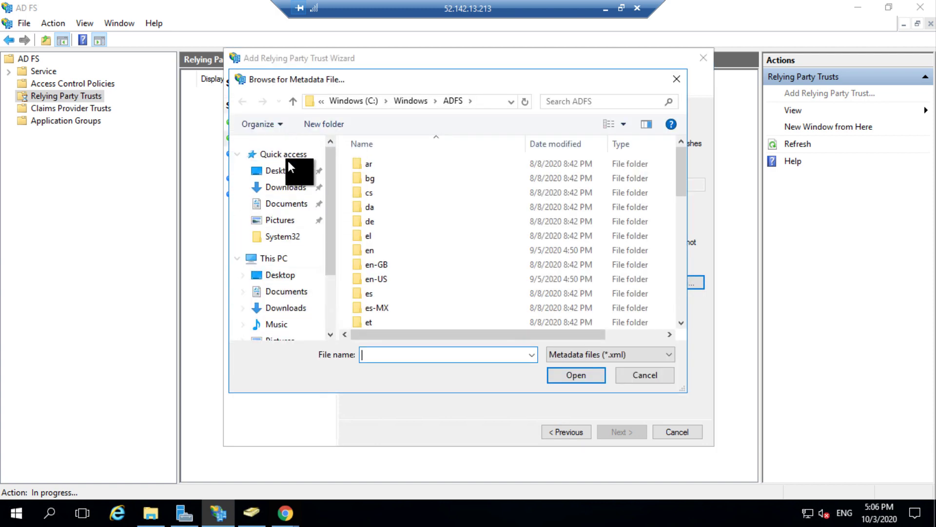
left_click(285, 173)
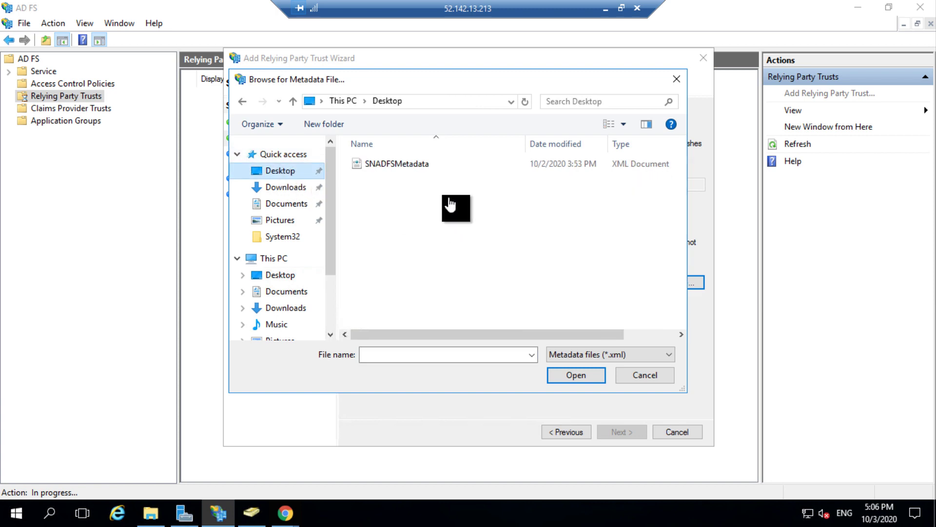
double_click(419, 163)
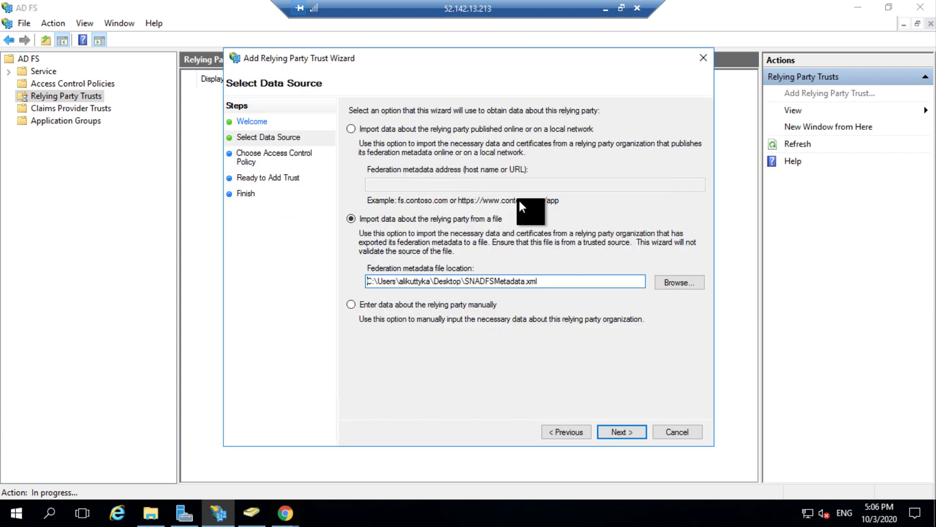
Step: Give the relying party trust the display name 'ServiceNow' and continue
left_click(621, 432)
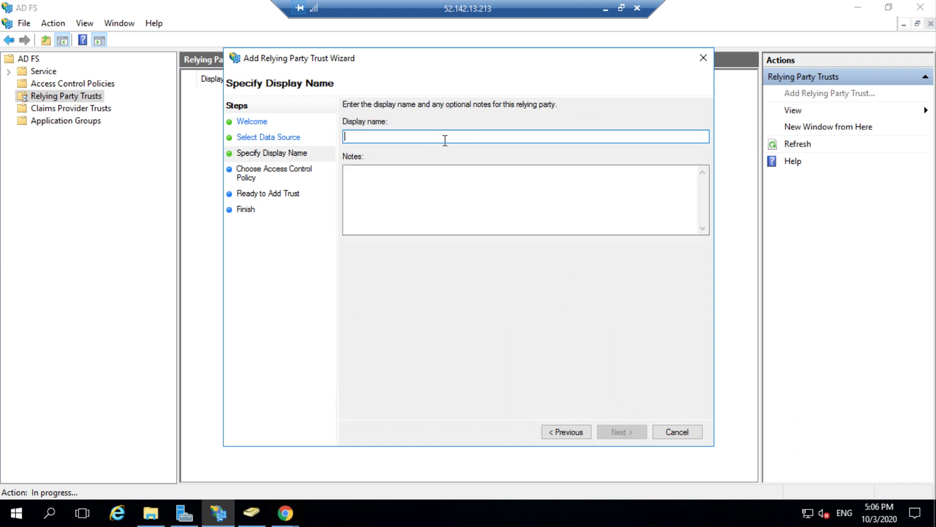
type("Ser")
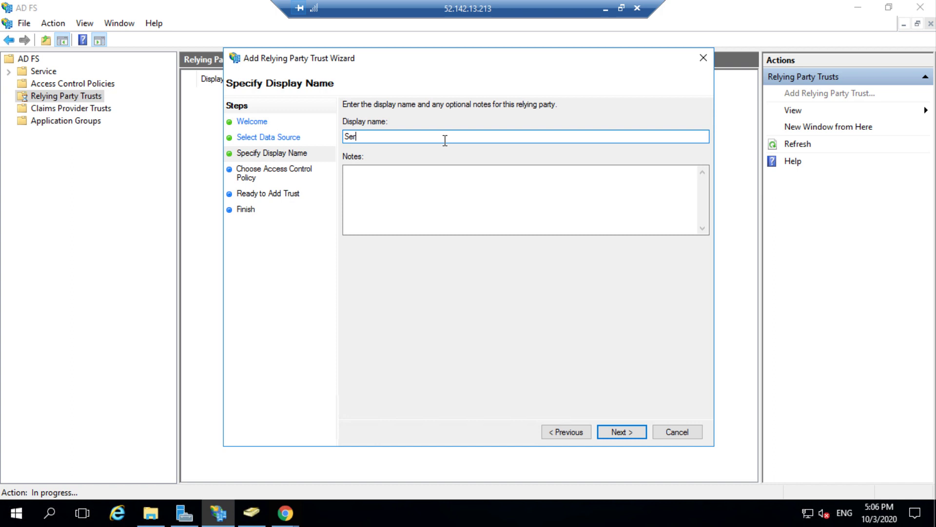
type("viceNow")
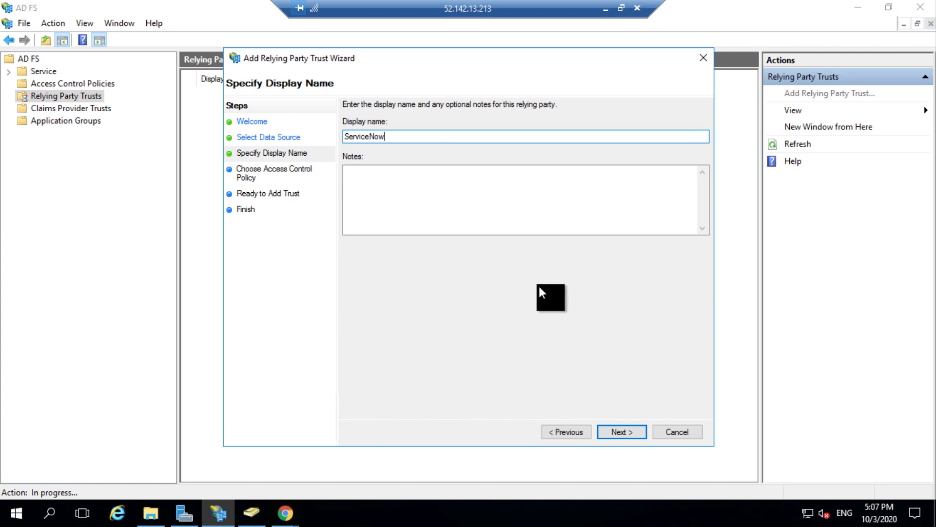
left_click(624, 431)
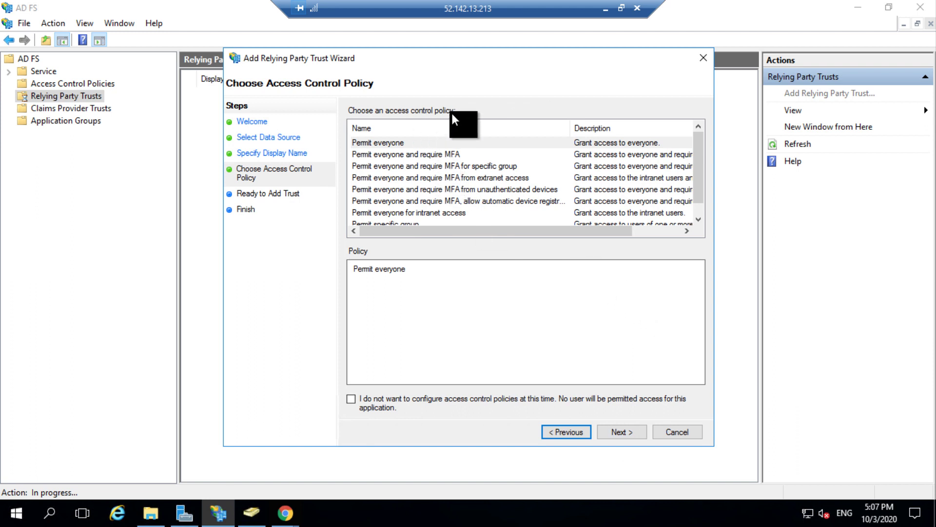
Step: Assign the Permit everyone access policy, add the ServiceNow trust, and close the wizard
left_click(431, 141)
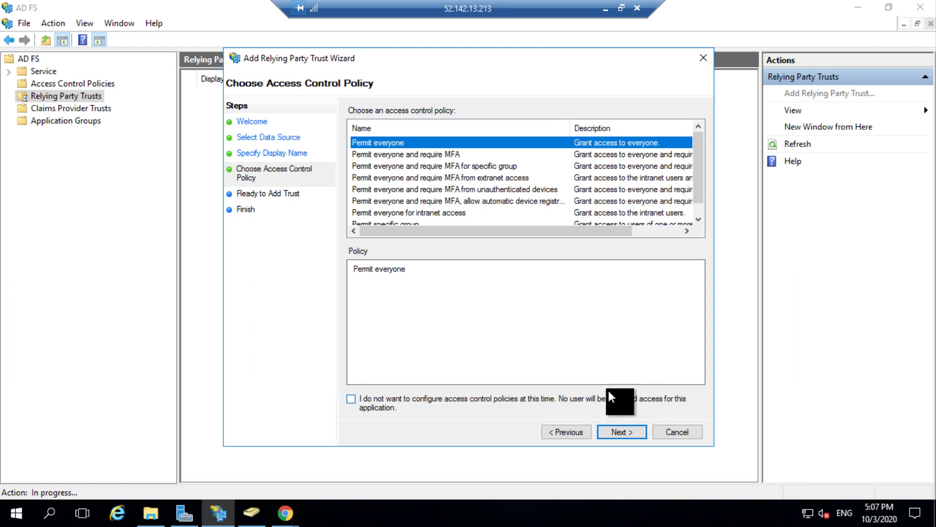
left_click(633, 434)
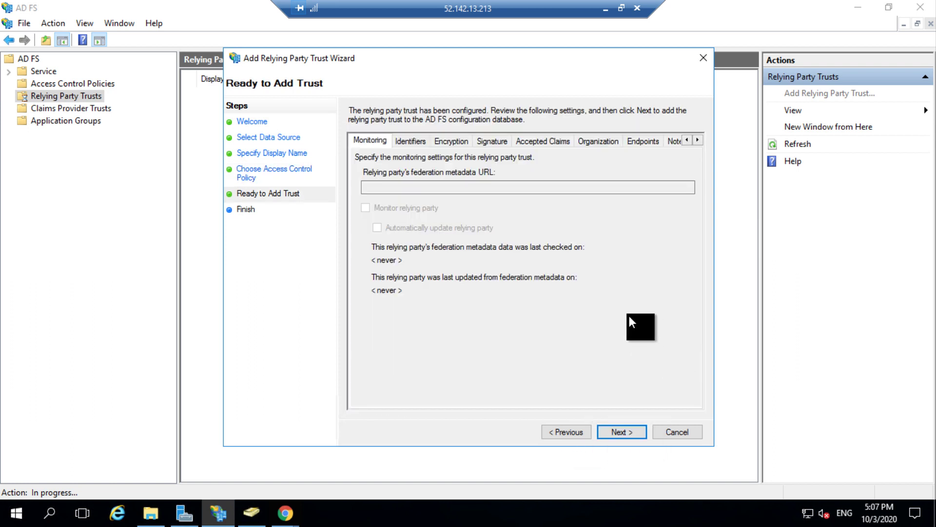
left_click(616, 431)
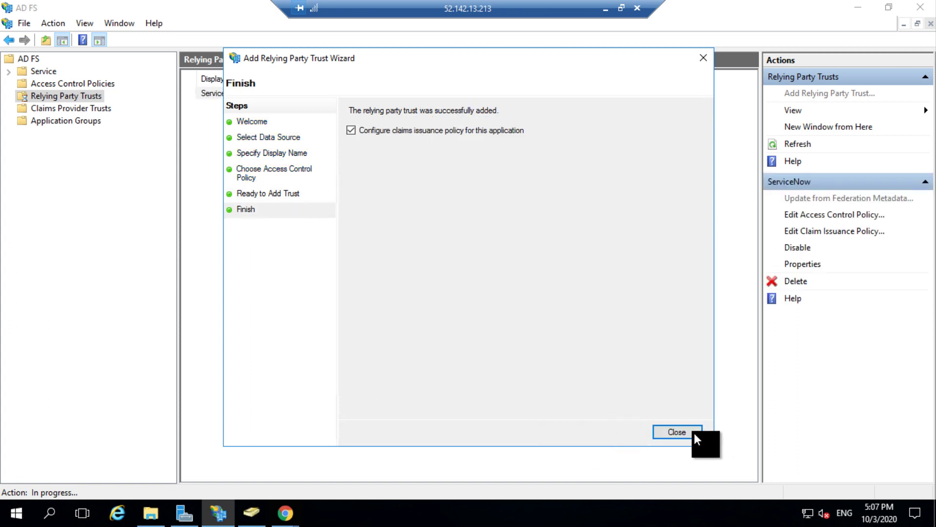
left_click(694, 432)
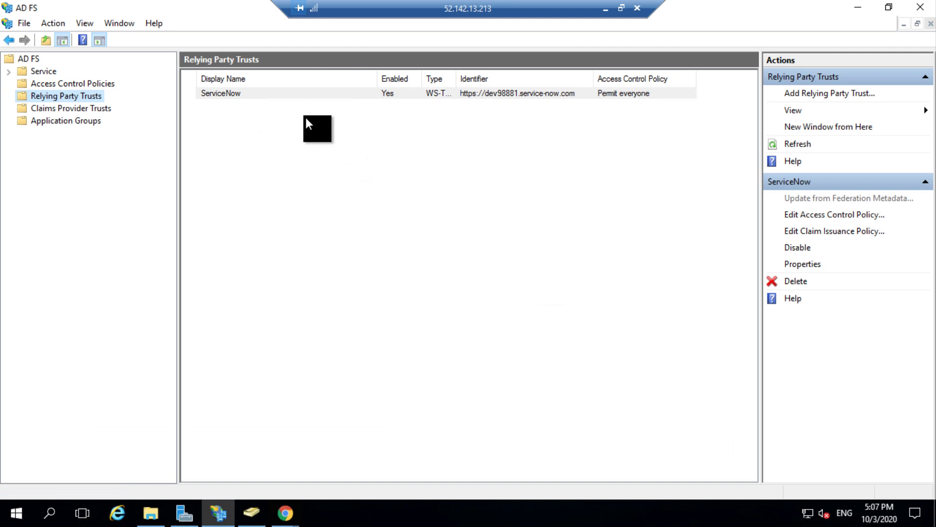
Step: Inspect the ServiceNow trust's signature certificate subject and its SAML endpoints in its properties
left_click(425, 96)
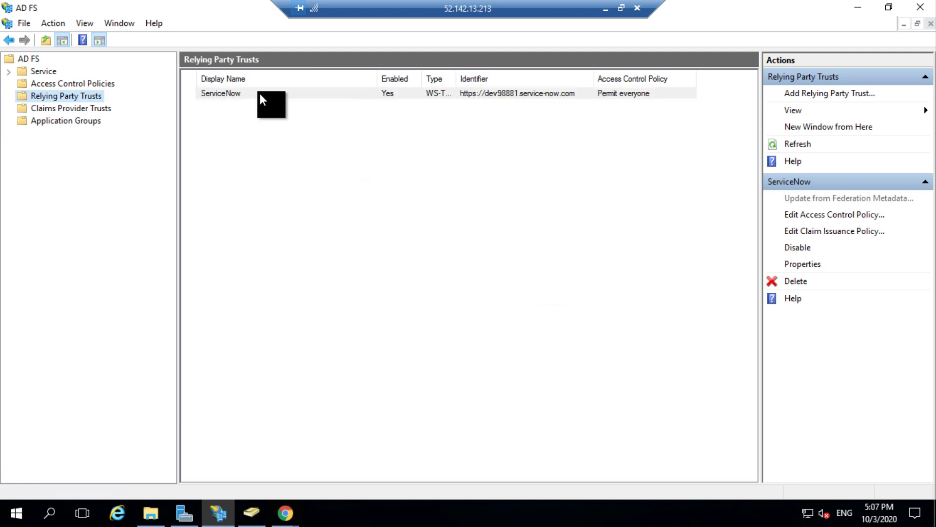
double_click(259, 92)
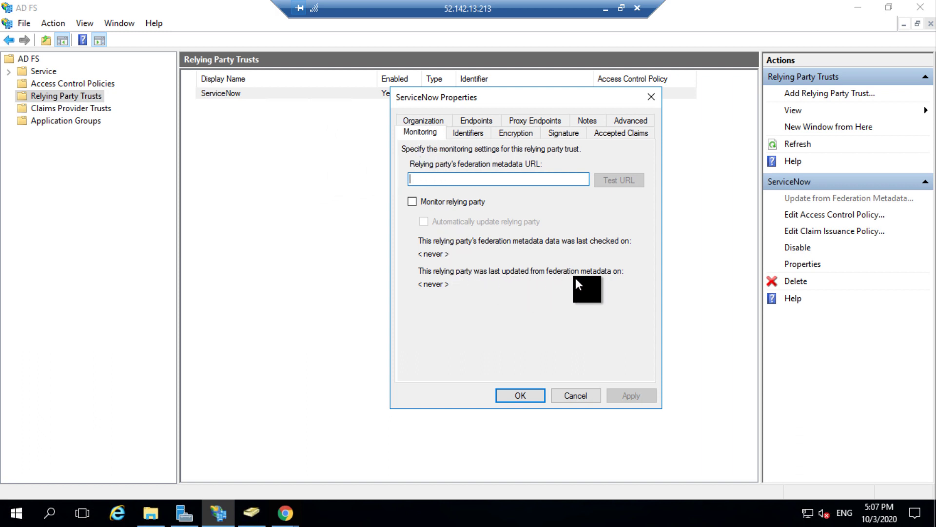
left_click(560, 135)
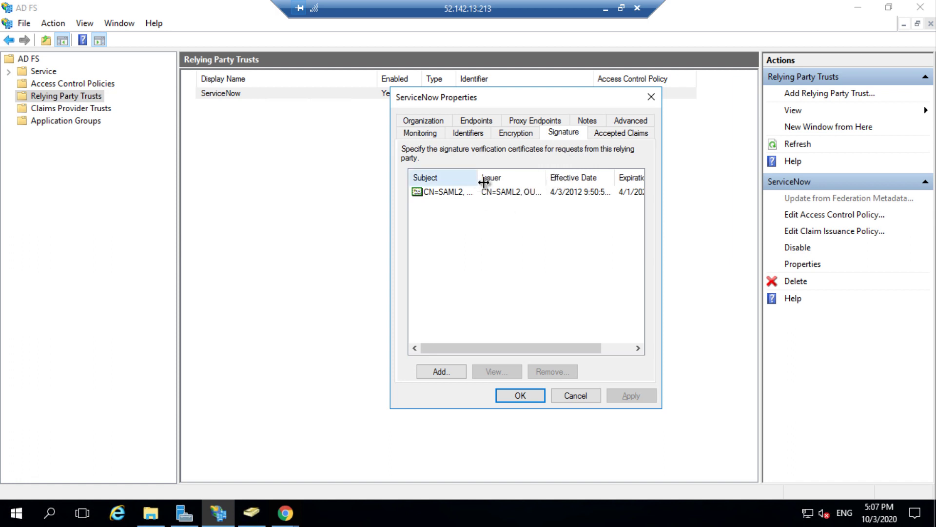
left_click_drag(477, 183, 523, 185)
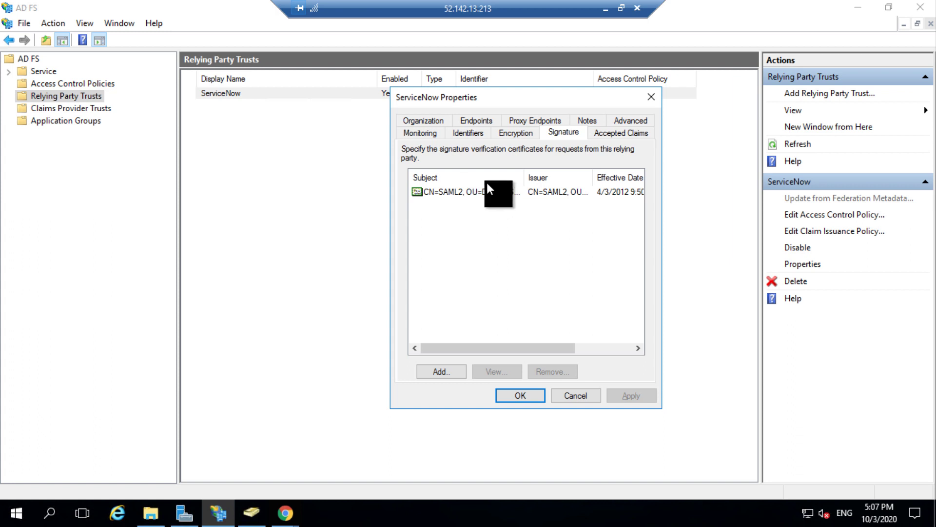
left_click(481, 122)
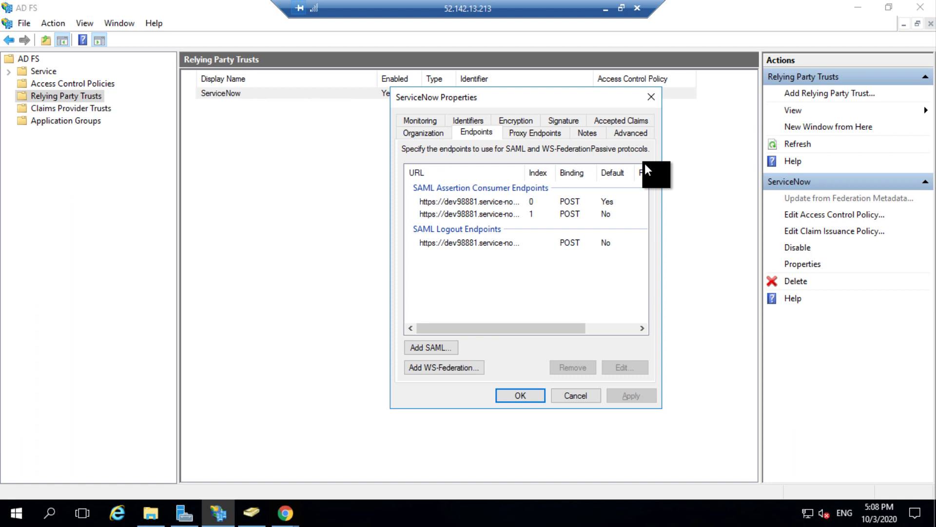
Step: Change the ServiceNow trust's secure hash algorithm to SHA-1 on the Advanced tab and save
left_click(631, 131)
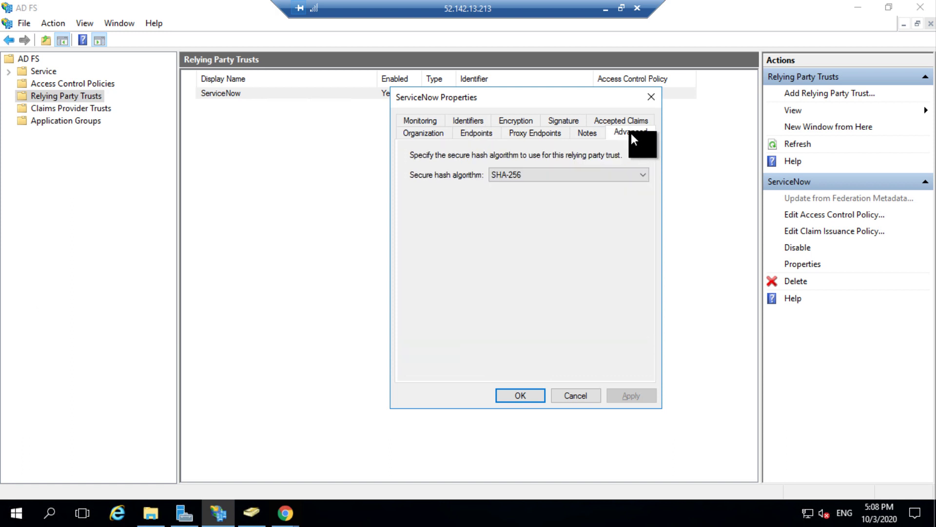
left_click(536, 178)
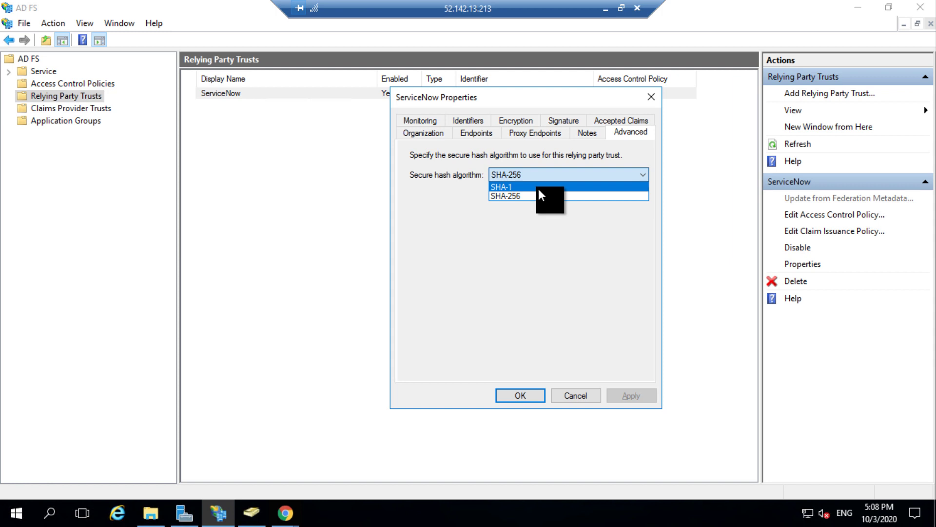
left_click(538, 188)
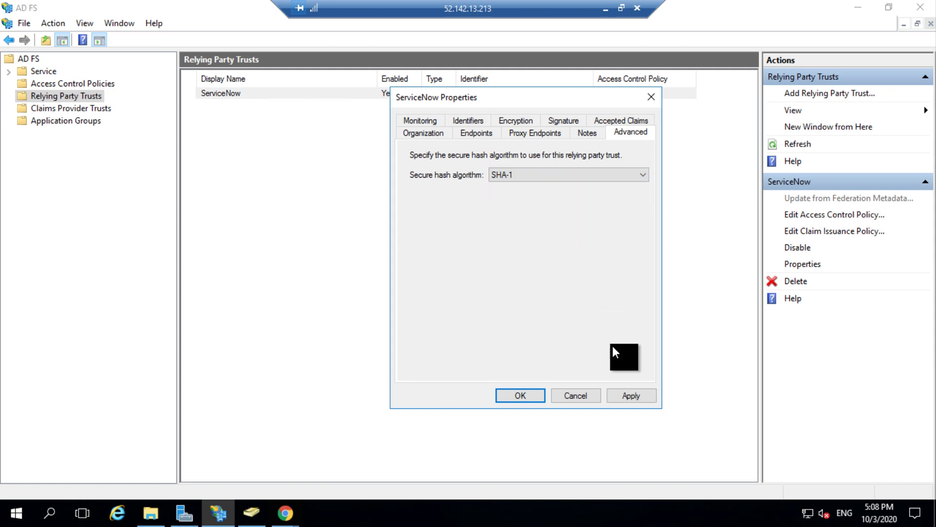
left_click(633, 395)
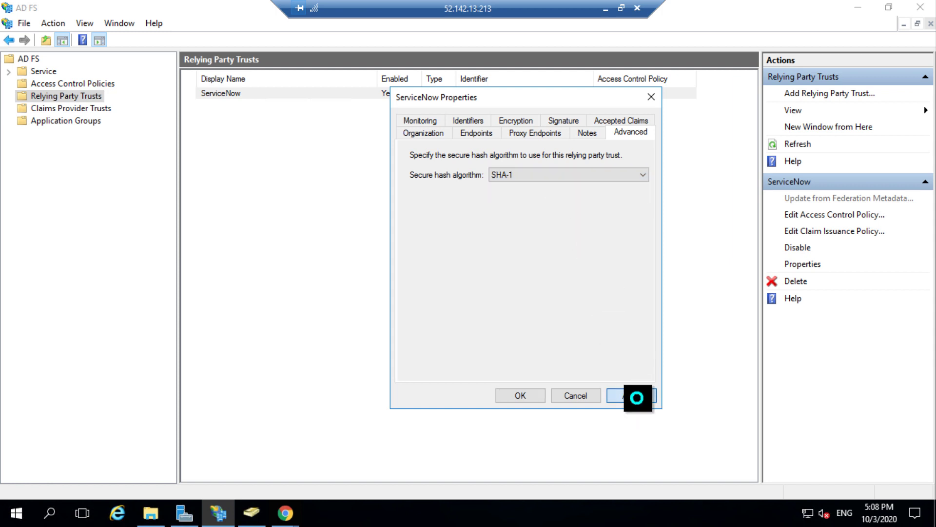
left_click(529, 392)
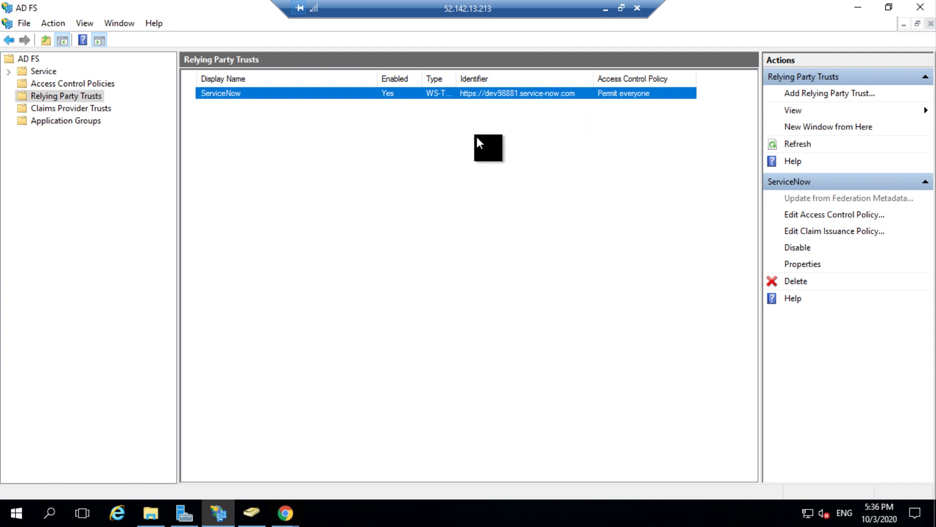
Step: Open ServiceNow's Edit Claim Issuance Policy dialog and begin adding a new claim rule
right_click(399, 93)
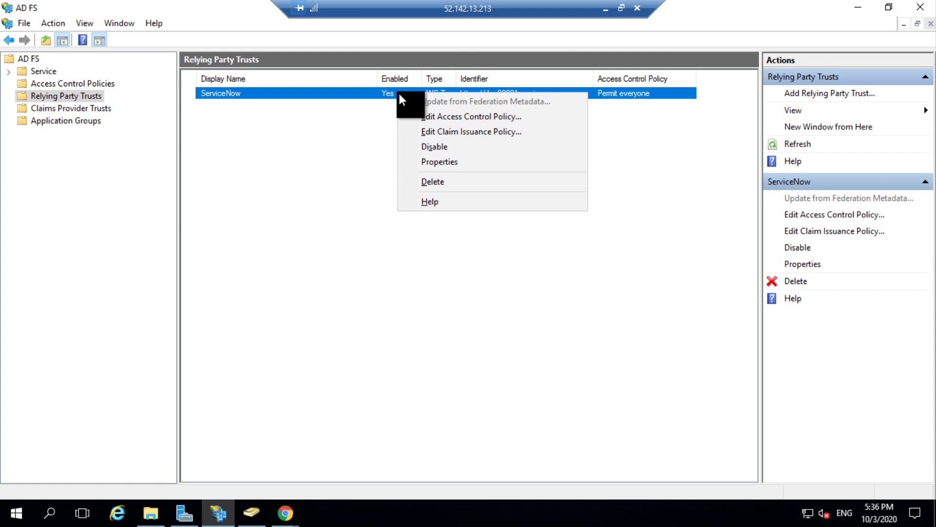
left_click(478, 136)
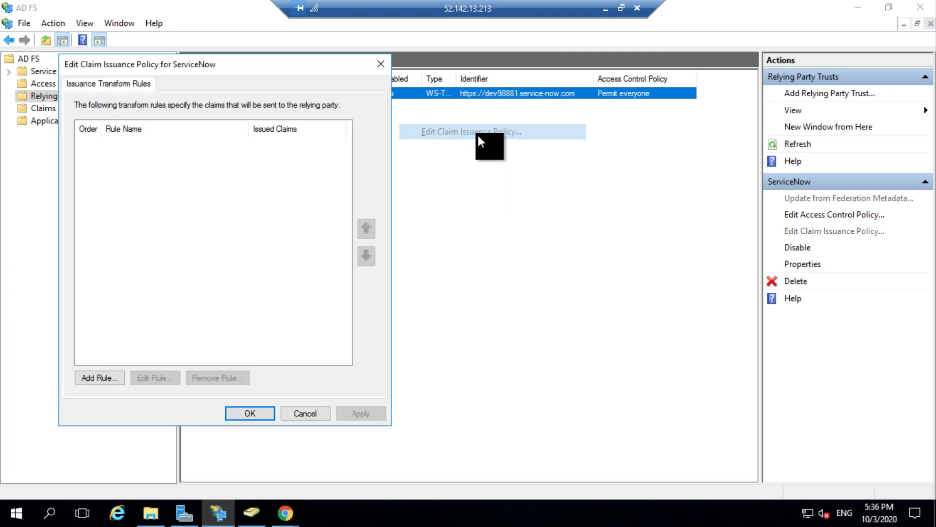
left_click_drag(289, 65, 352, 84)
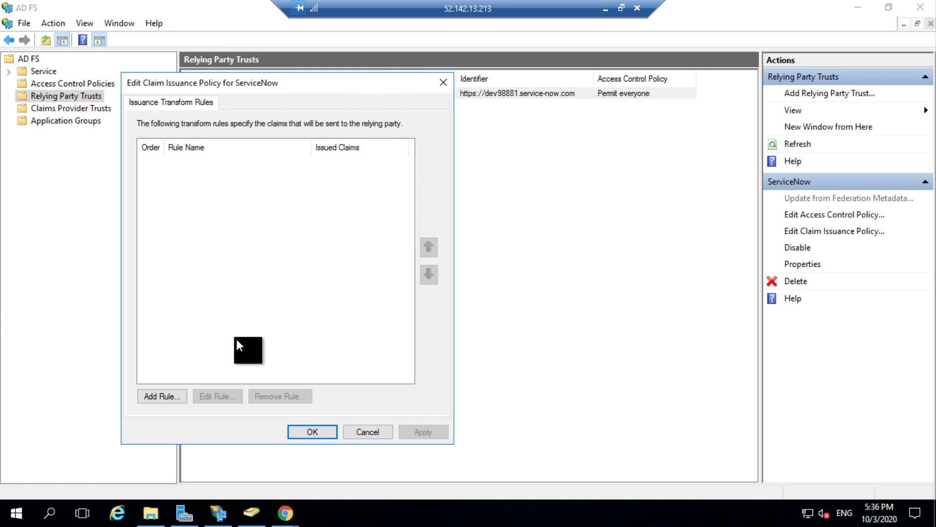
left_click(162, 397)
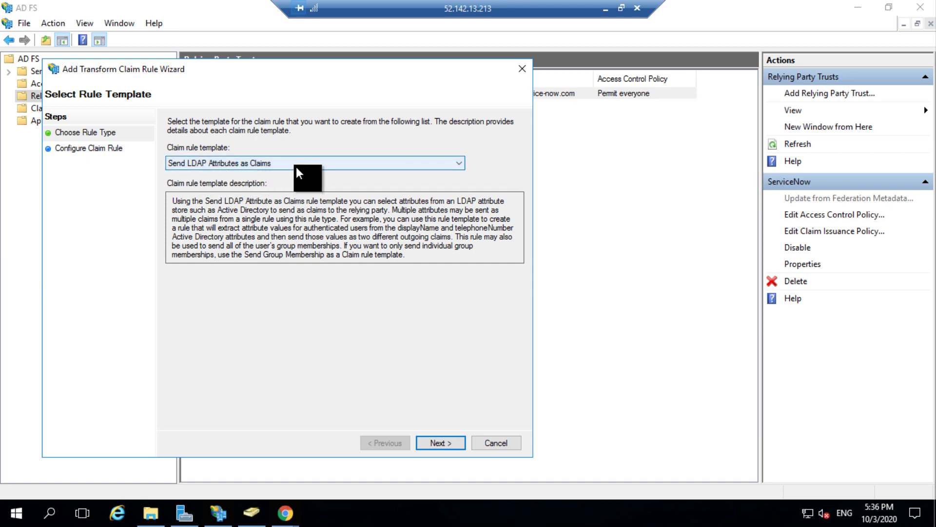
Step: Create rule 'Fetch Email Address' mapping Active Directory E-Mail-Addresses to the E-Mail Address claim
left_click(443, 443)
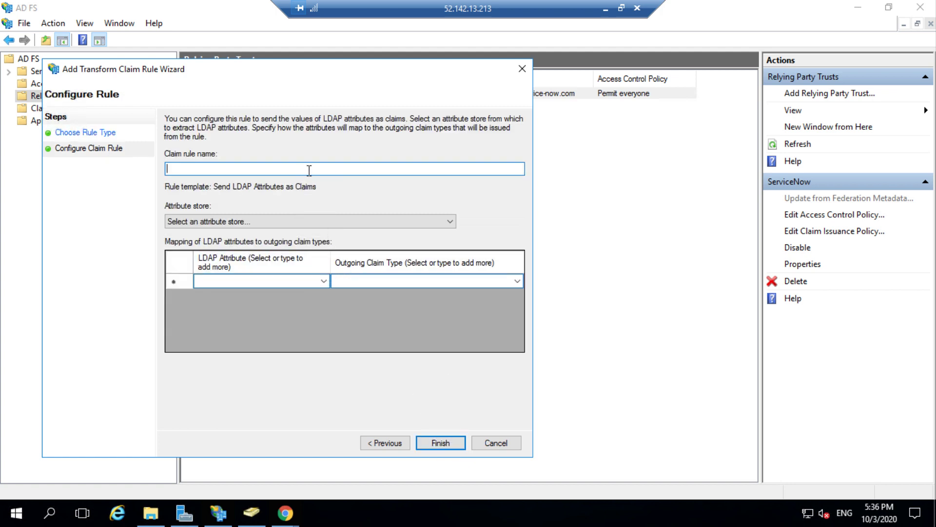
type("Fetch Email Address")
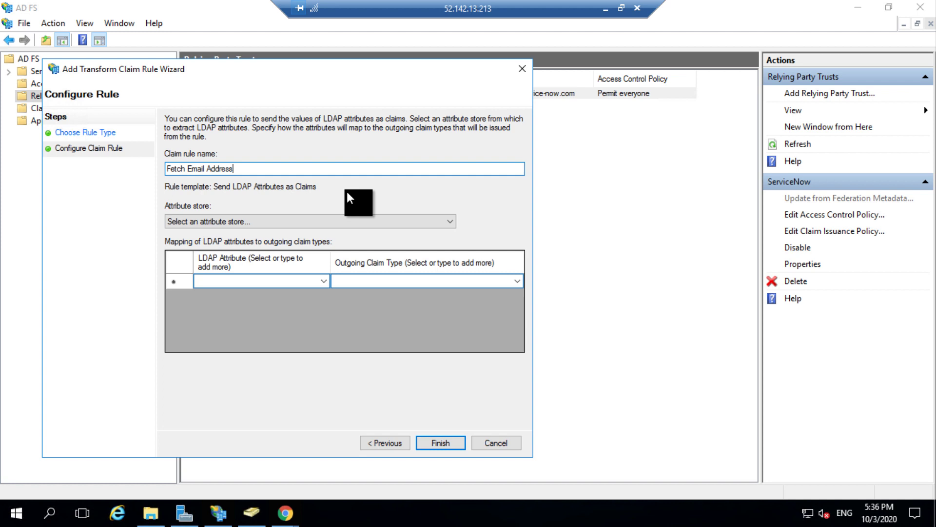
left_click(325, 279)
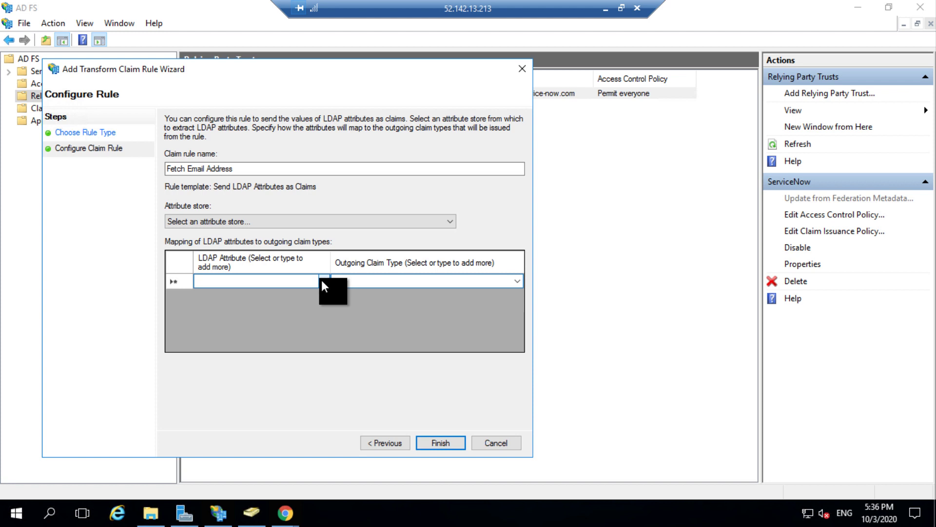
left_click(322, 282)
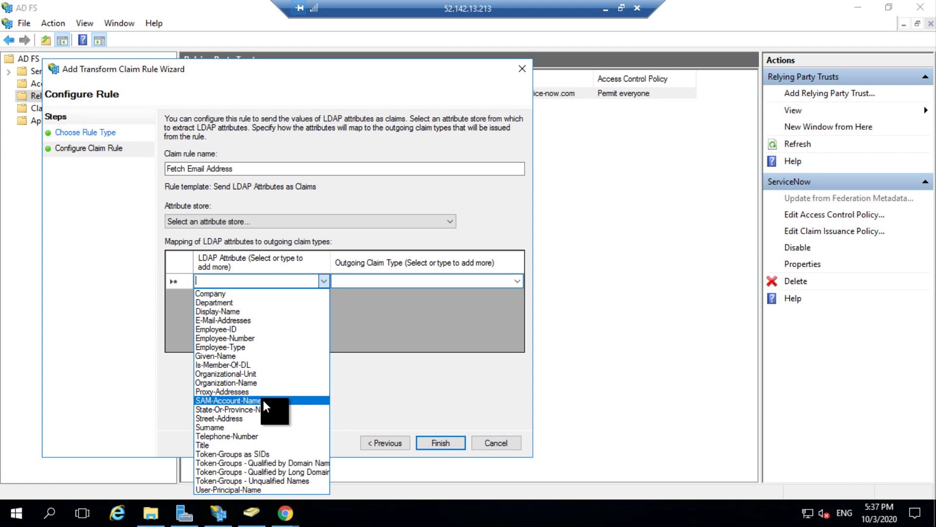
left_click(256, 321)
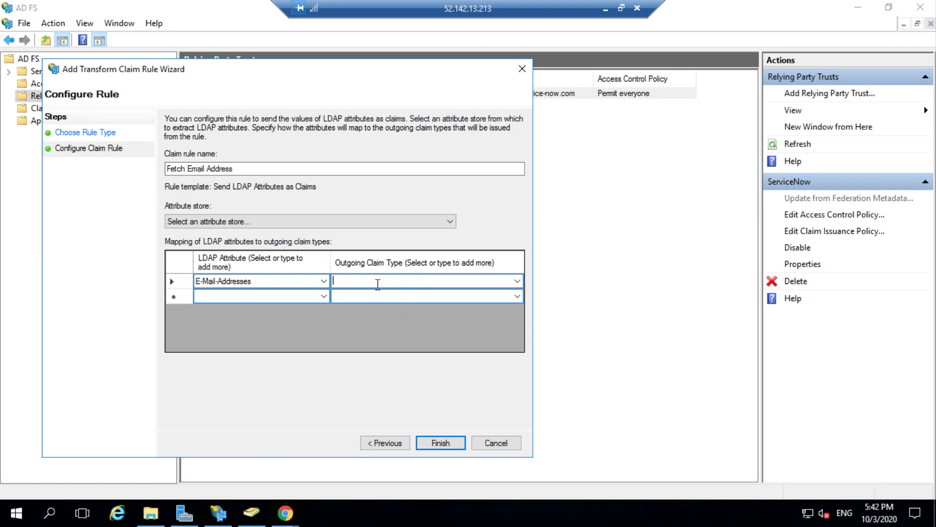
key("Down")
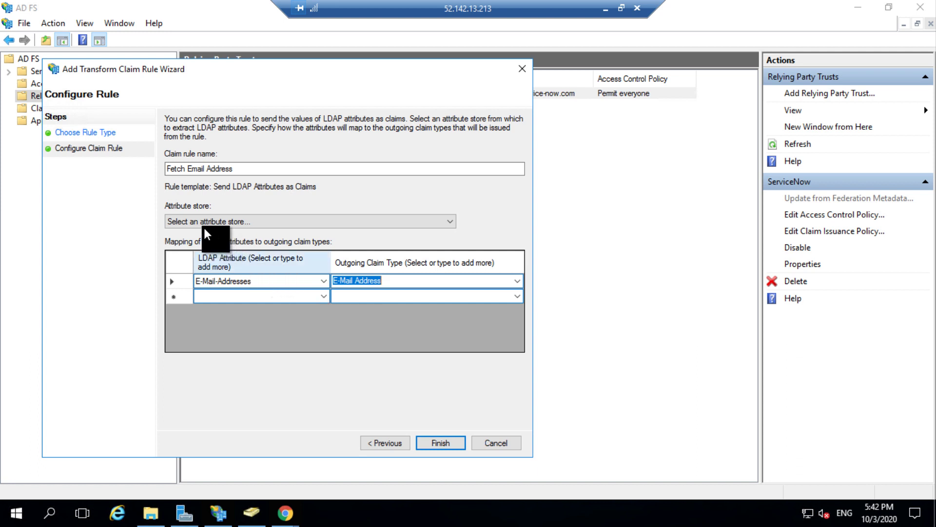
left_click(261, 224)
left_click(256, 239)
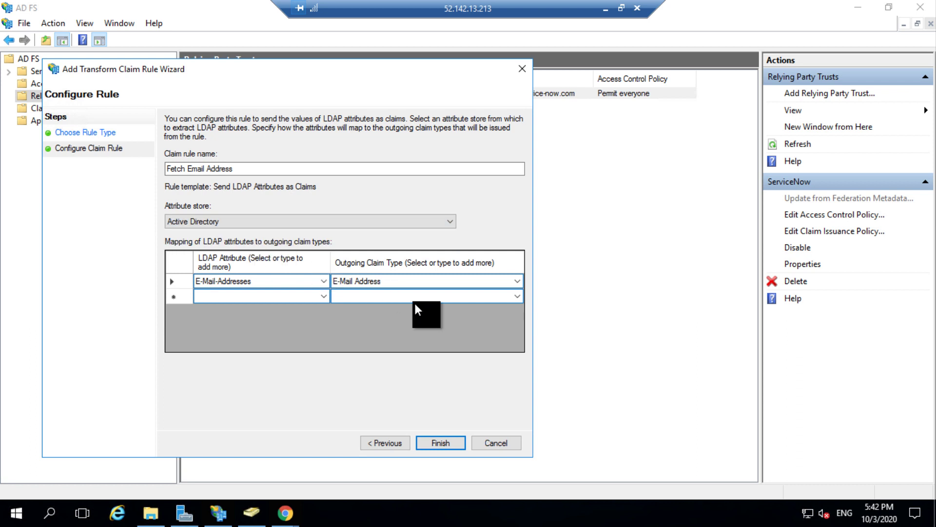
left_click(441, 442)
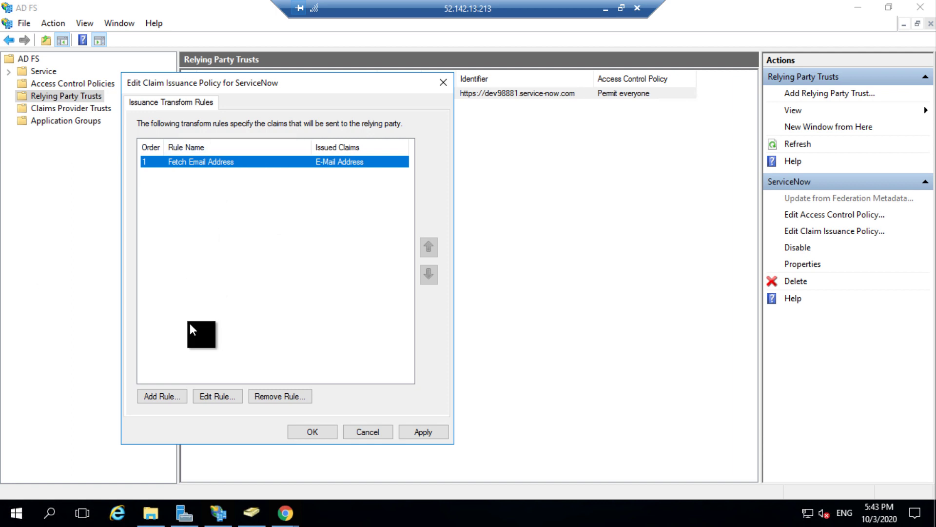
Step: Start a second rule from the Transform an Incoming Claim template, named 'Transform the LDAP claim'
left_click(162, 399)
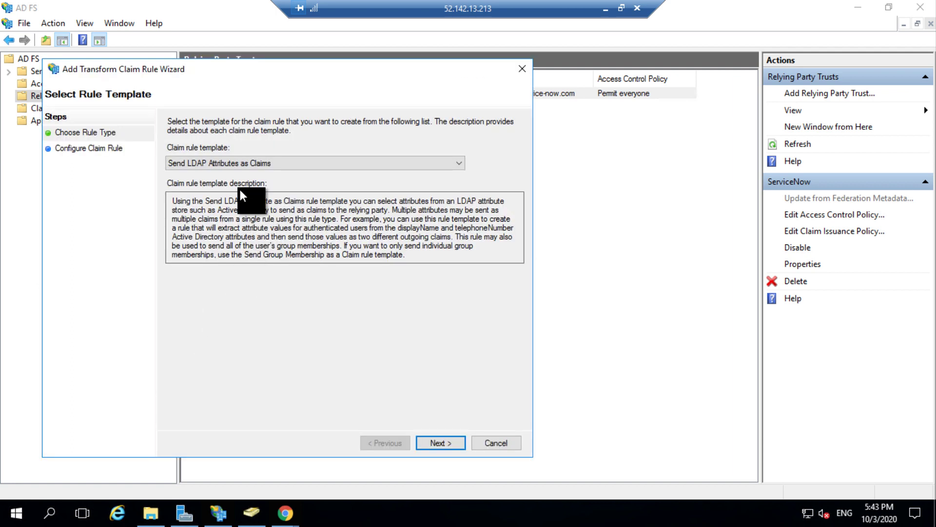
left_click(249, 166)
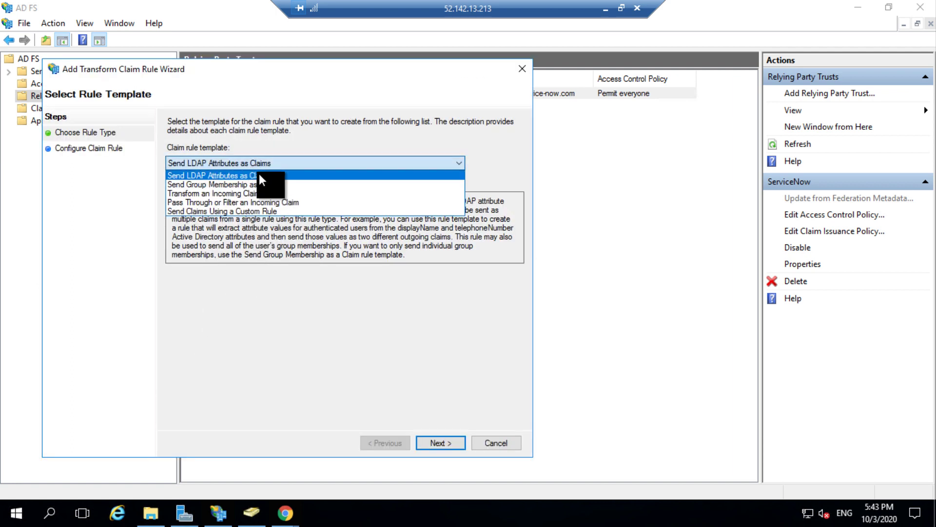
left_click(276, 192)
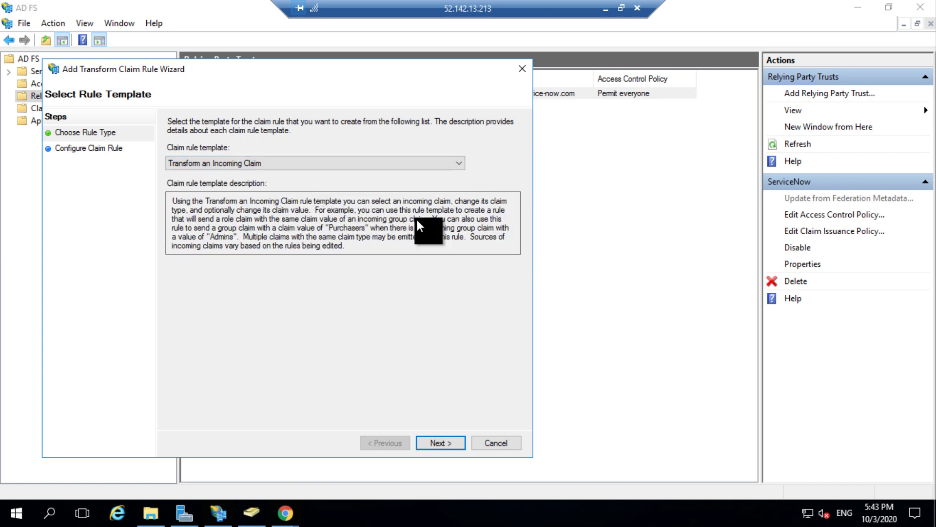
left_click(448, 441)
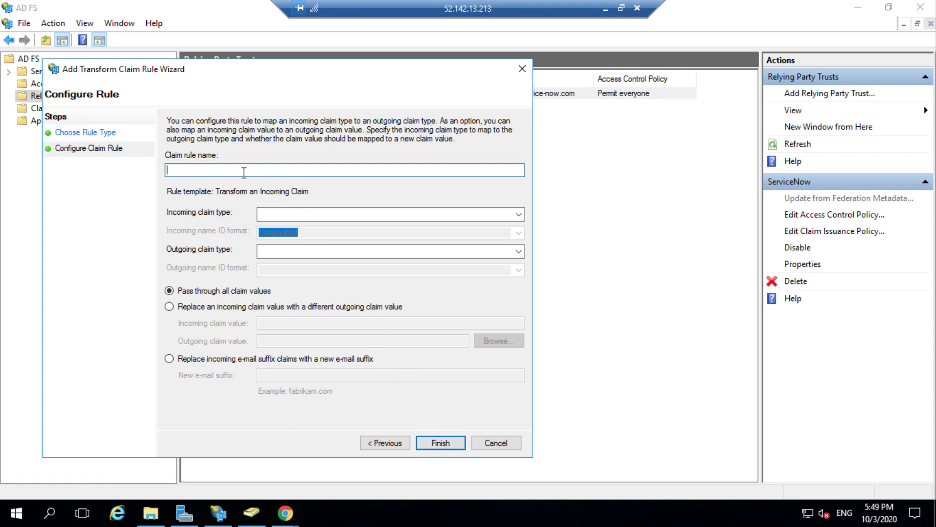
type("Transform the LDAP claim")
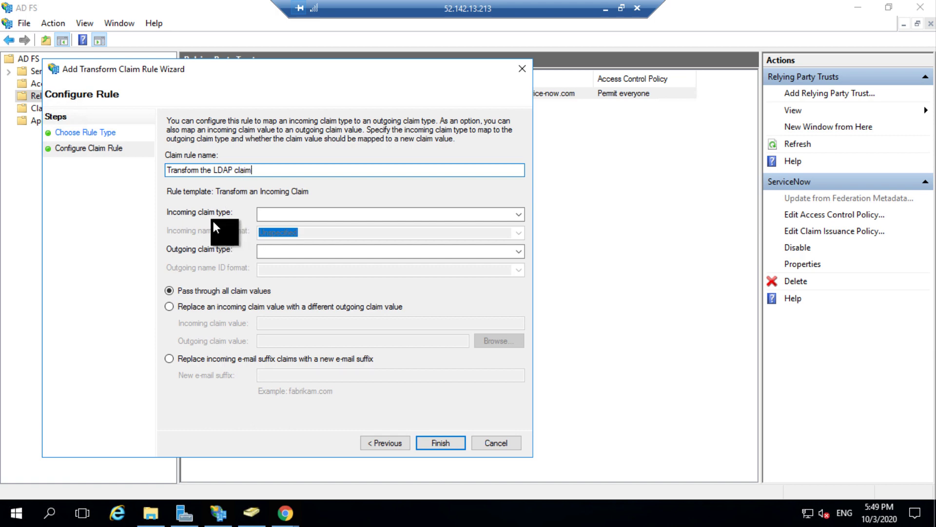
Step: Map incoming E-Mail Address to outgoing Name ID with Email as the name ID format
left_click(285, 214)
type("E")
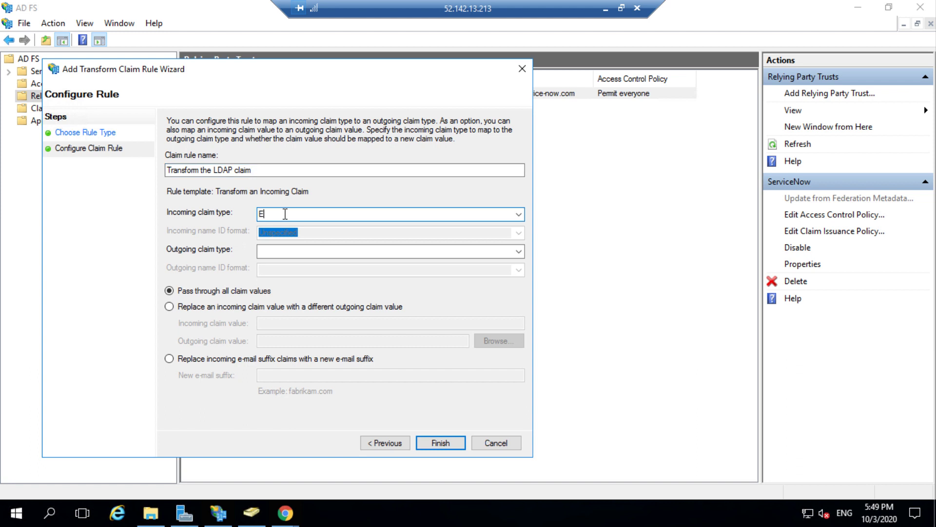
left_click(519, 214)
left_click(441, 227)
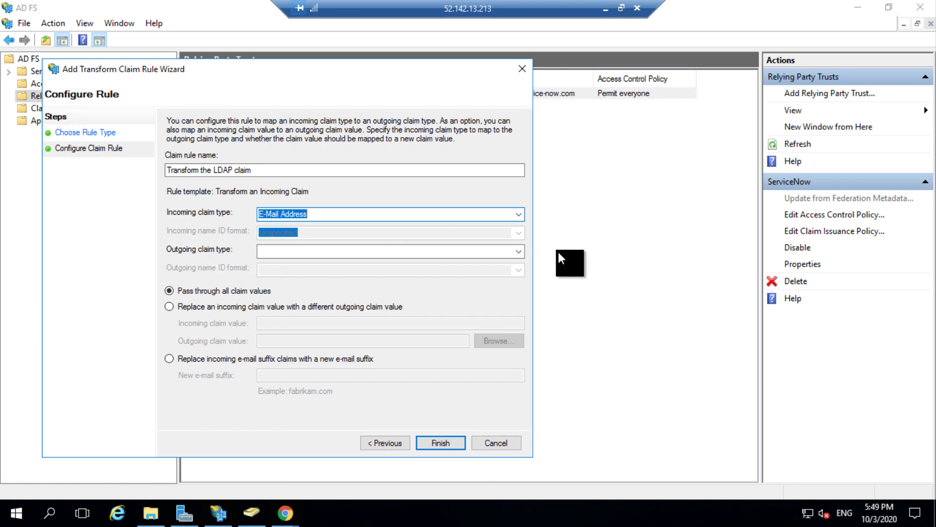
left_click(519, 251)
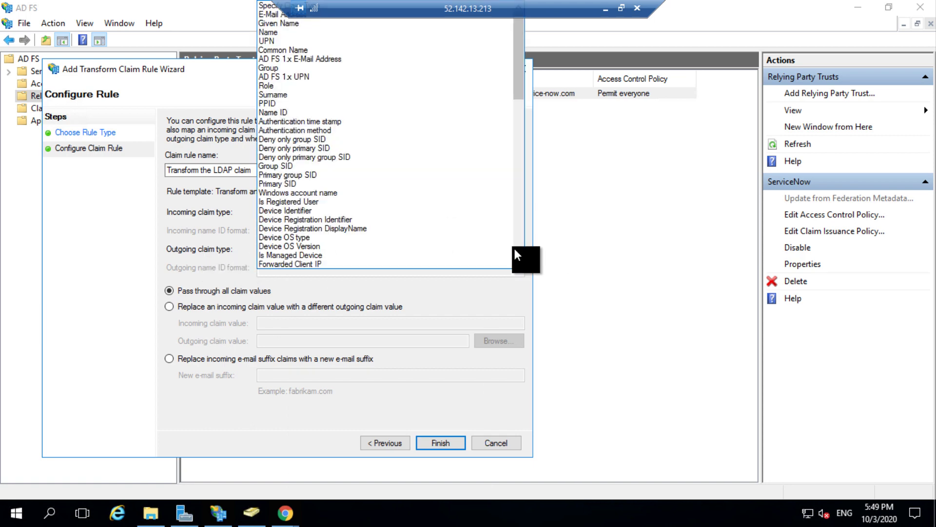
left_click(379, 111)
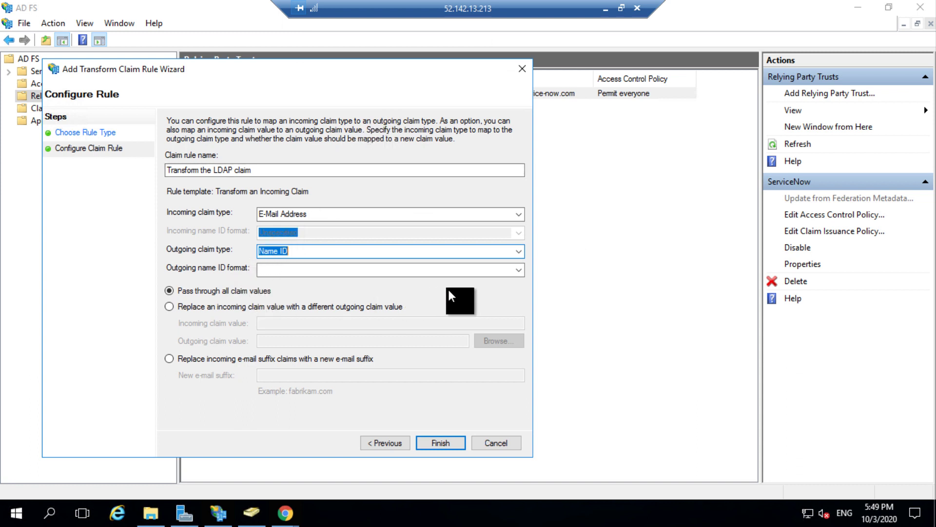
left_click(521, 268)
left_click(522, 268)
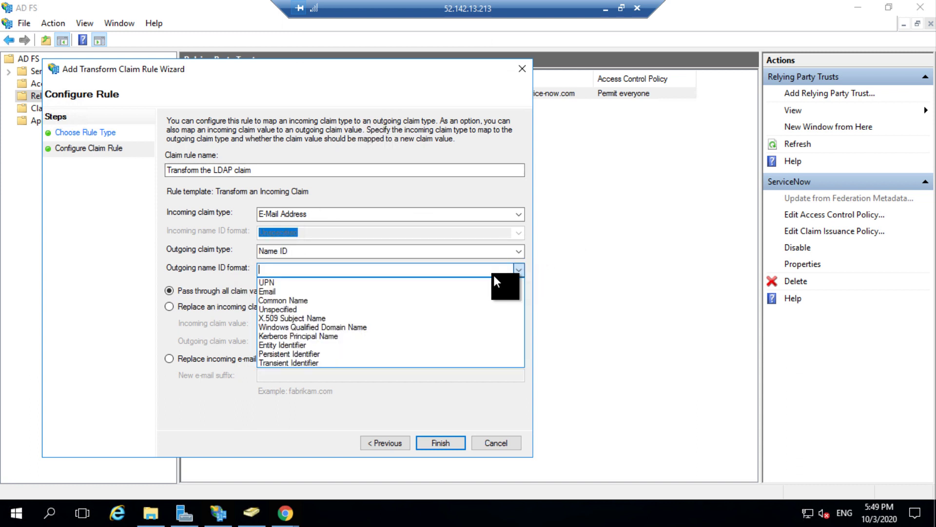
left_click(431, 295)
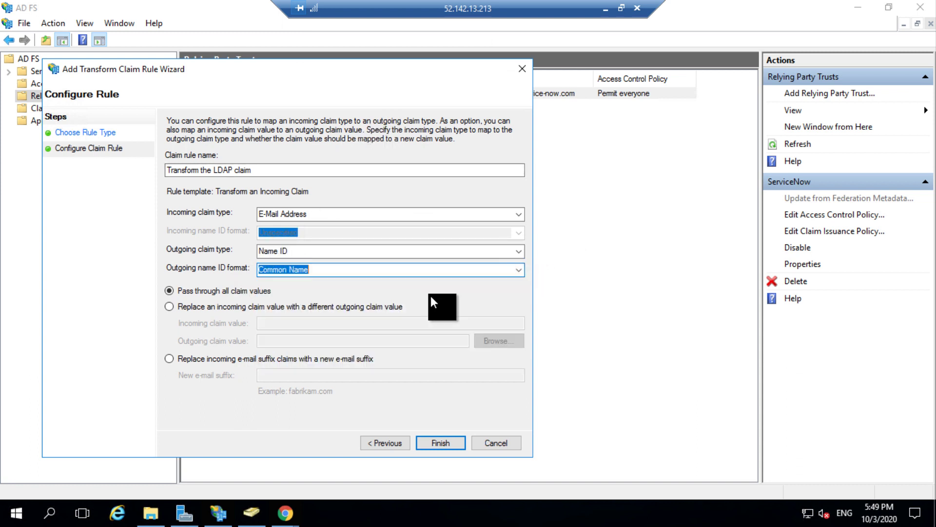
left_click(520, 267)
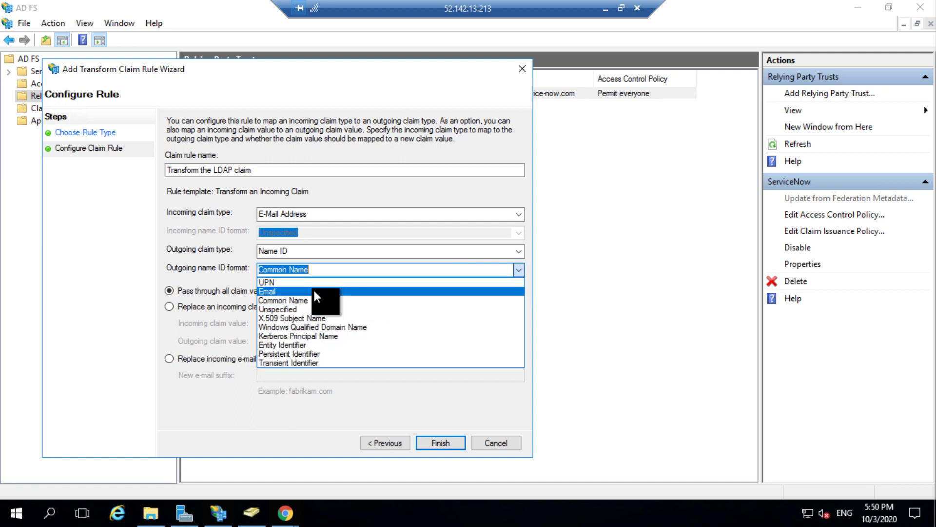
left_click(313, 291)
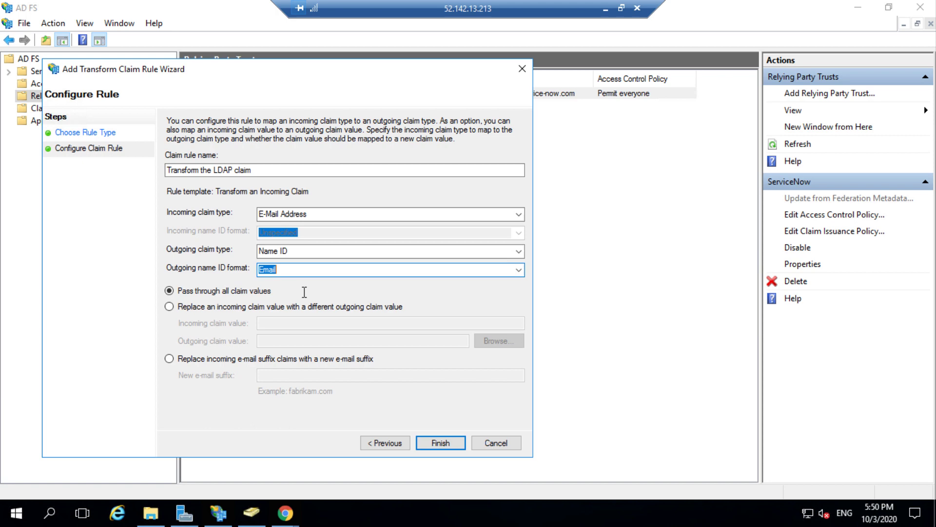
Step: Finish the transform rule, then apply and close the claim issuance policy editor
left_click(452, 442)
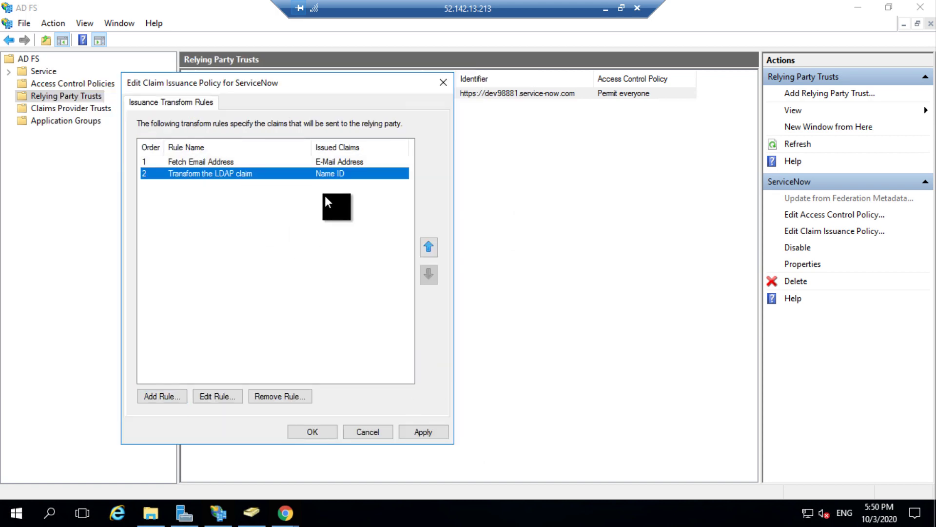
left_click(429, 432)
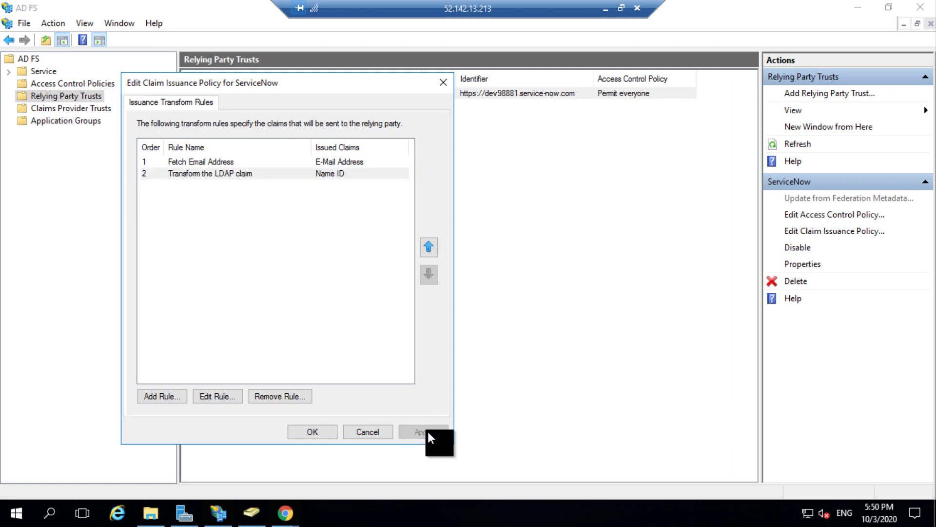
left_click(312, 431)
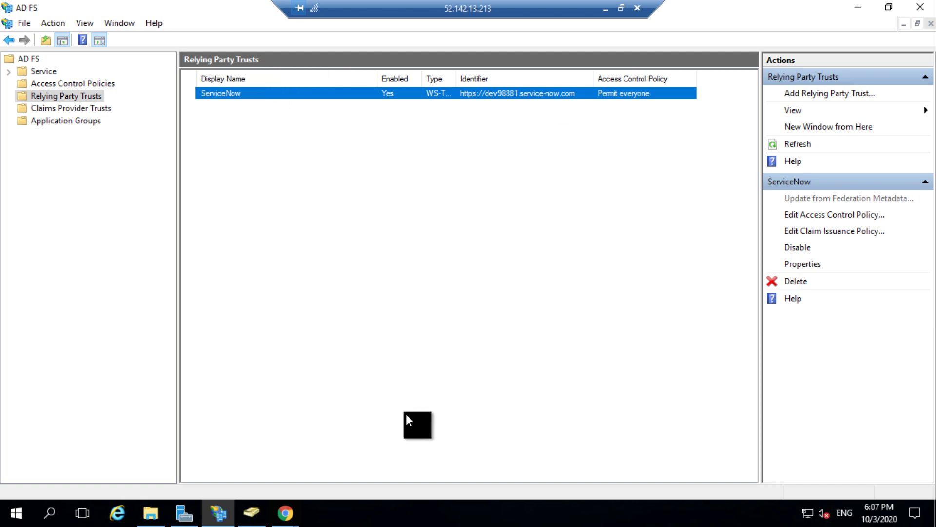
Step: In ServiceNow's Identity Providers list, open the ADFS record and run Test Connection
mouse_move(294, 518)
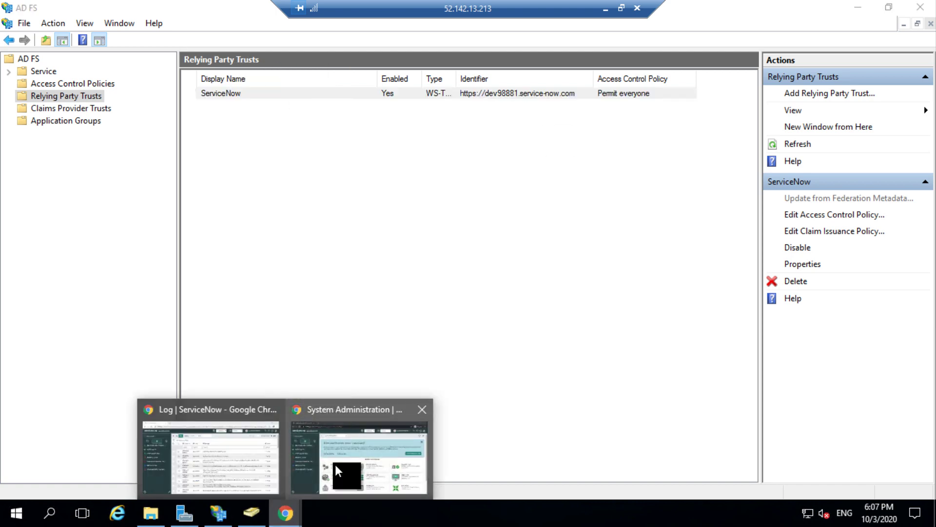
mouse_move(347, 464)
left_click(418, 464)
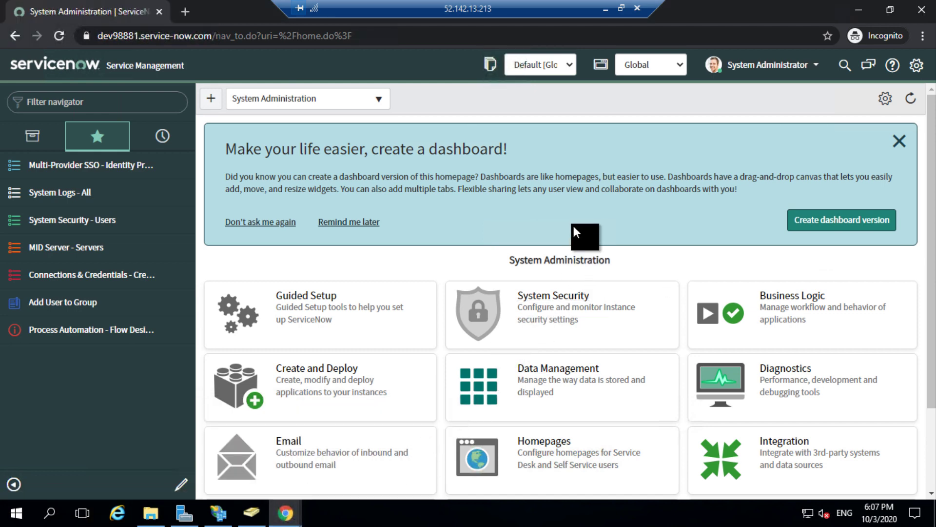
left_click(95, 164)
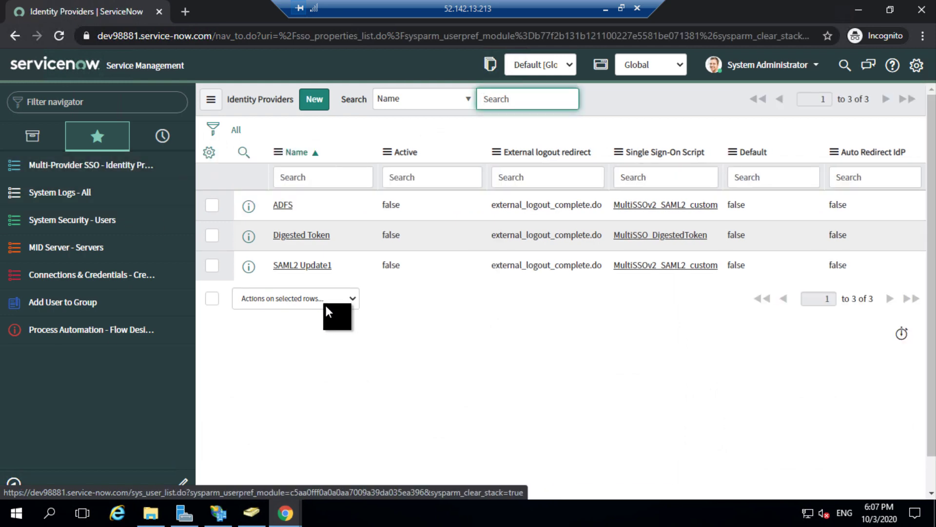
left_click(289, 208)
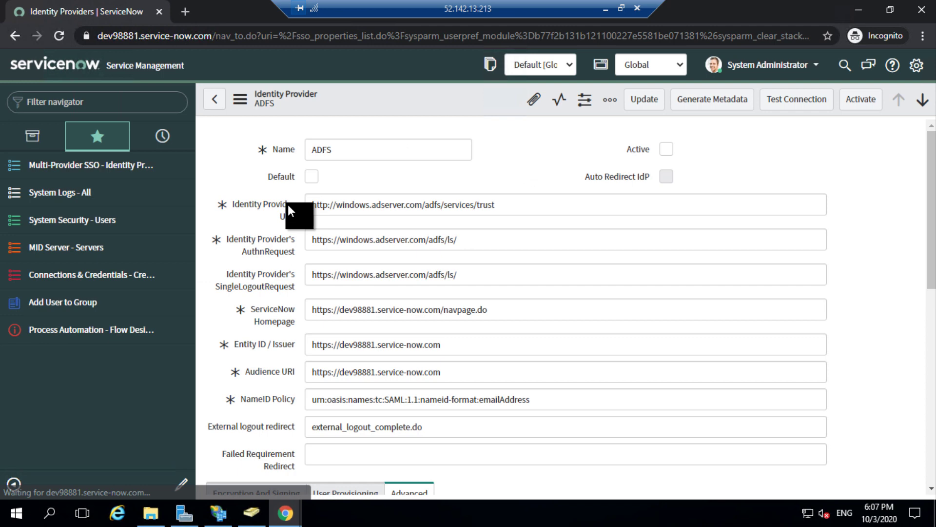
left_click(798, 100)
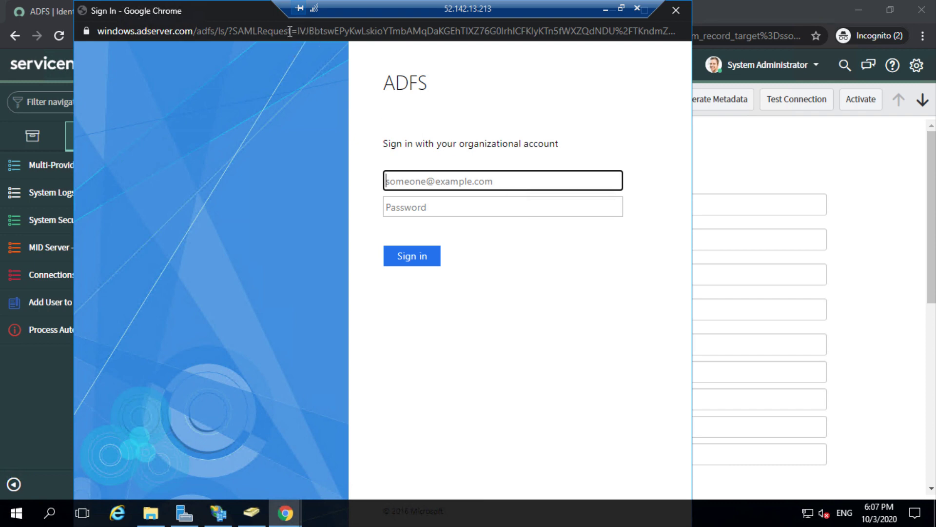
Step: Sign in on the AD FS page with the domain account's username and password
left_click_drag(292, 33, 525, 128)
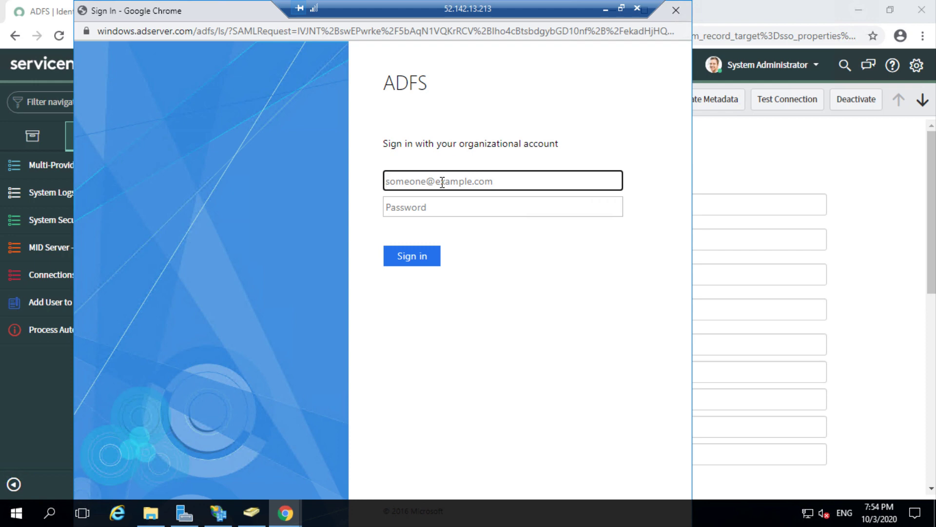
key("Tab")
type("•••••••")
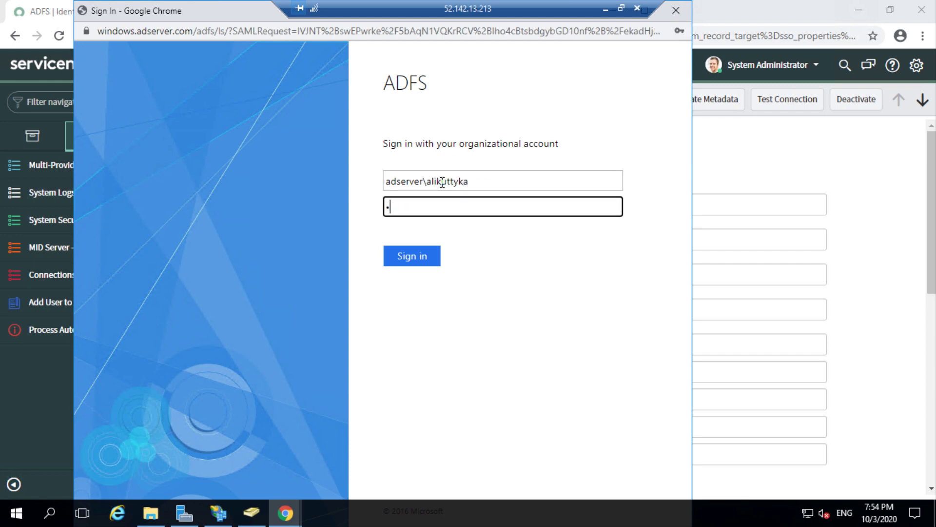
type("•••••")
left_click(432, 257)
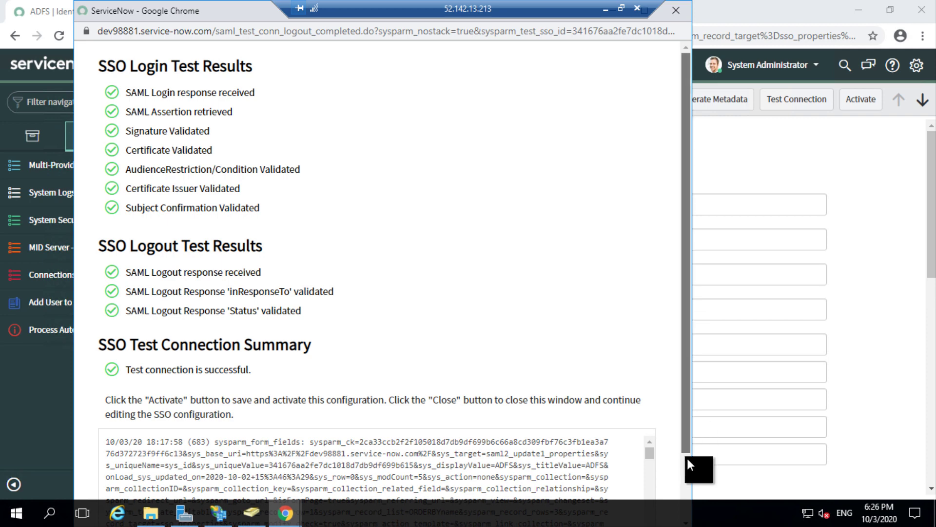
Step: Scroll the successful test results and activate the ADFS identity provider
left_click_drag(686, 457, 686, 498)
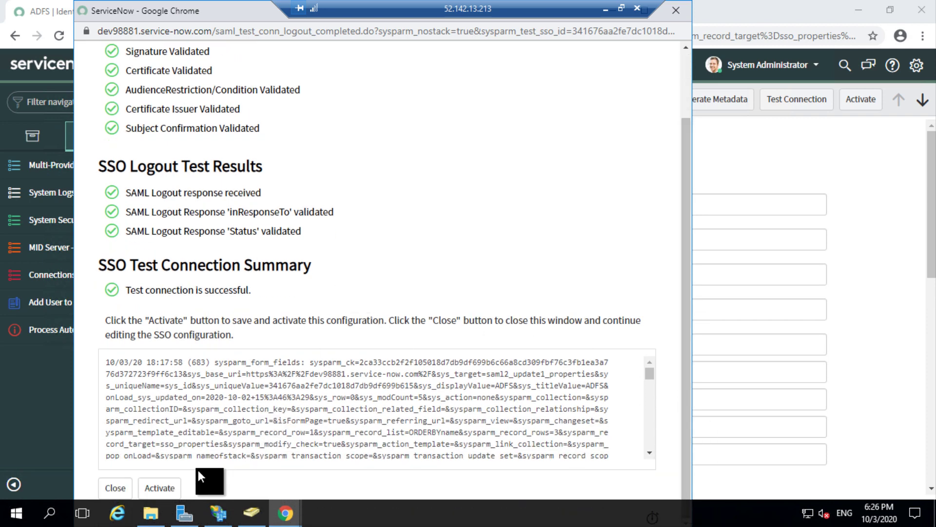
left_click(161, 488)
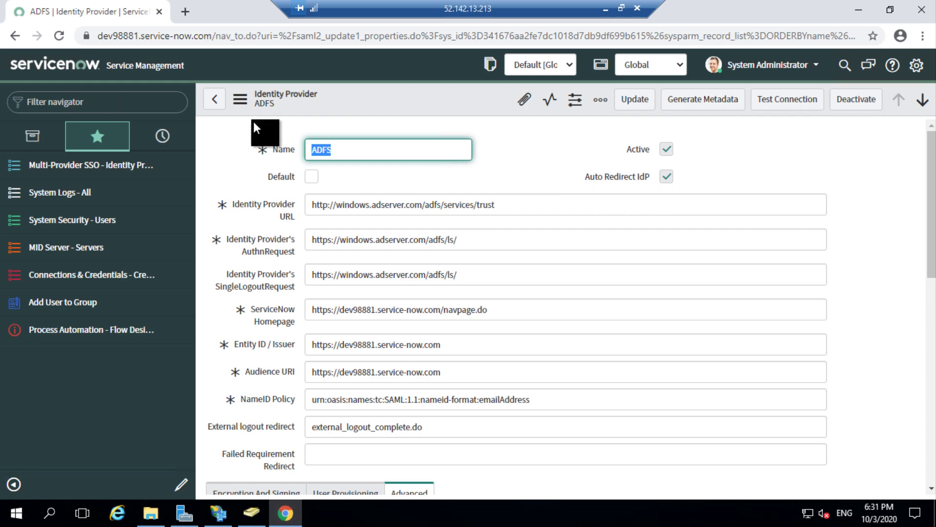
left_click(212, 31)
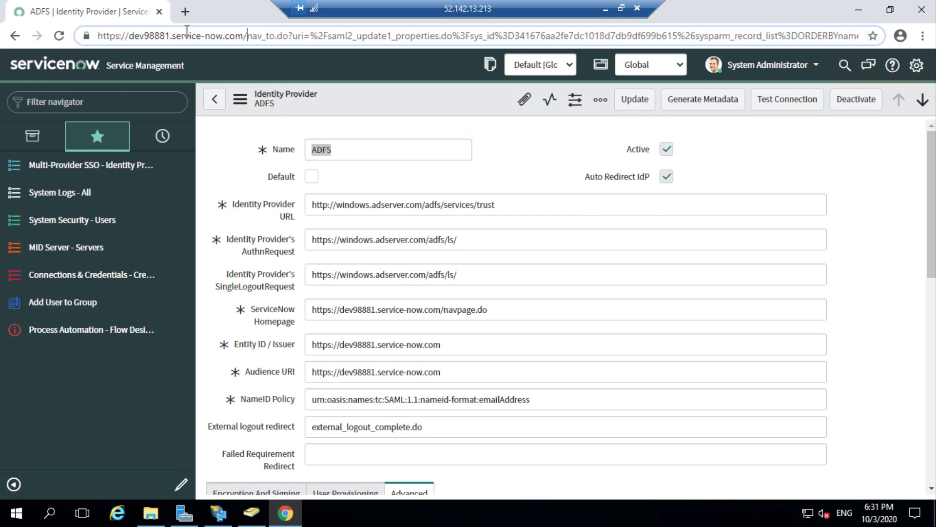
left_click_drag(247, 36, 150, 35)
left_click_drag(90, 21, 70, 19)
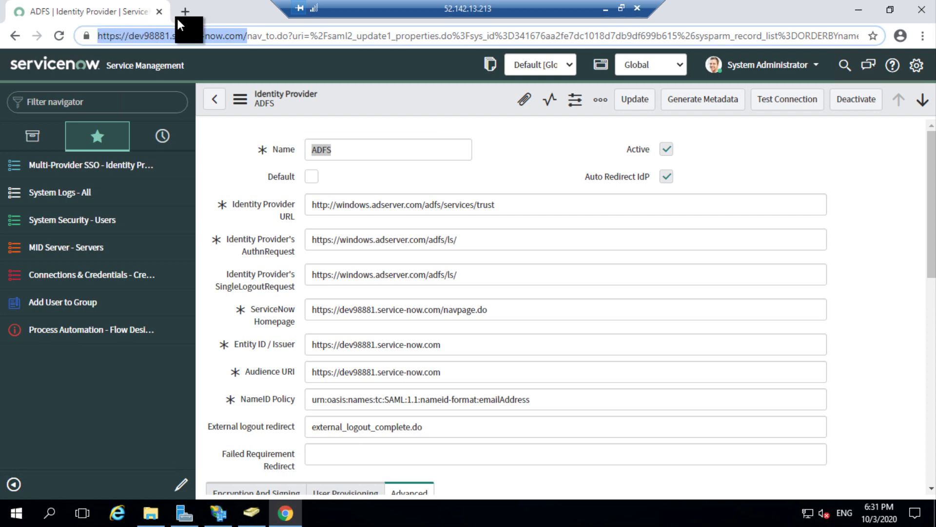
left_click_drag(200, 36, 224, 48)
left_click_drag(527, 204, 535, 209)
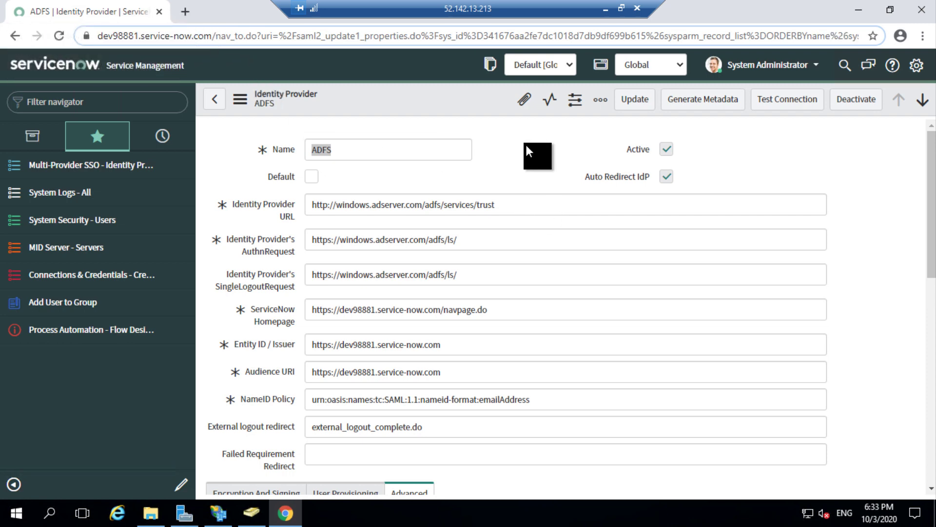
left_click_drag(526, 142, 245, 401)
left_click(311, 399)
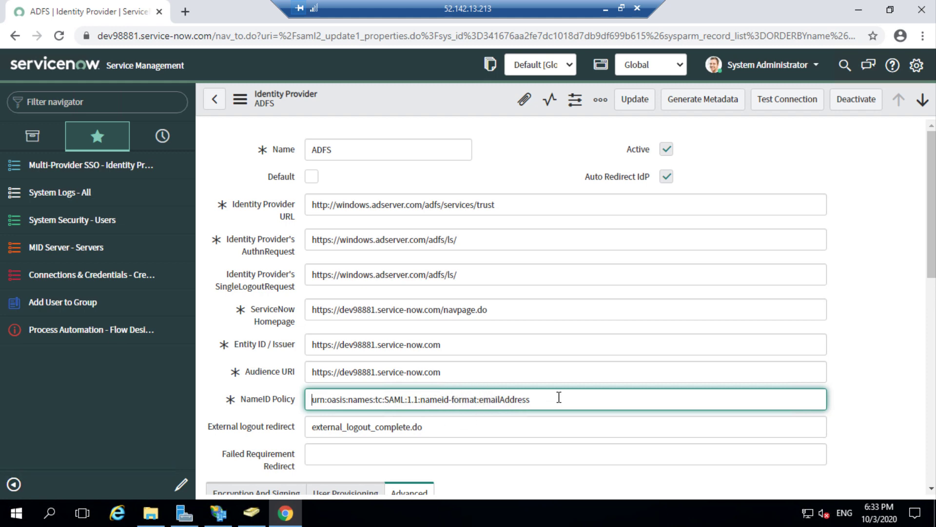
left_click_drag(556, 398, 308, 400)
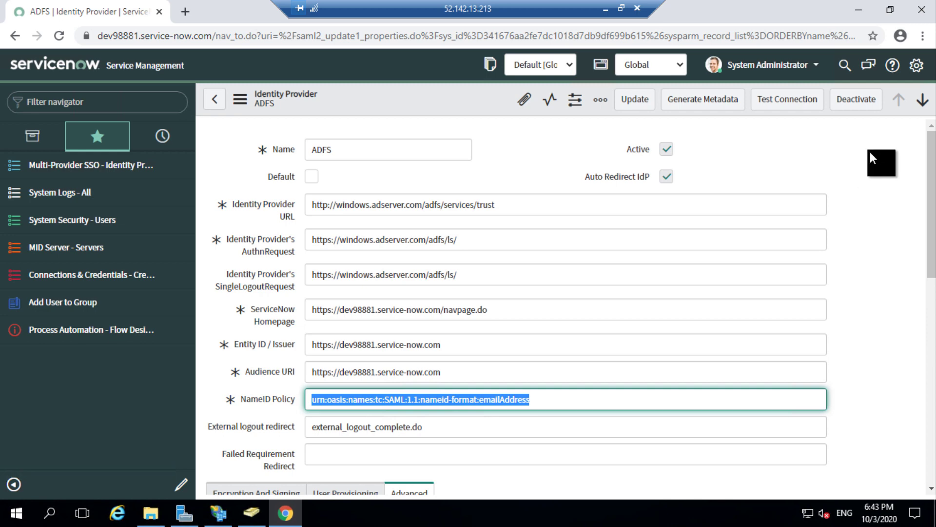
Step: Open a new incognito window and go to the ServiceNow 'dev' instance URL
left_click(923, 36)
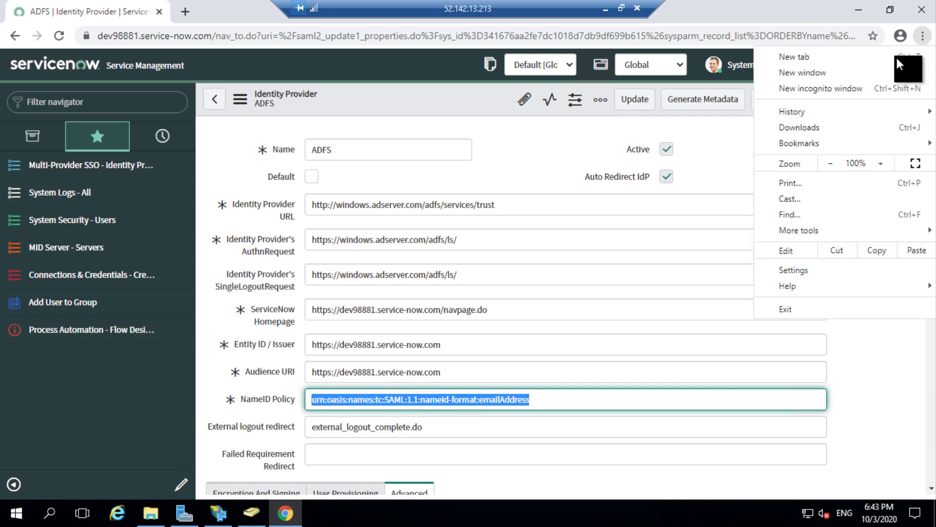
left_click(868, 88)
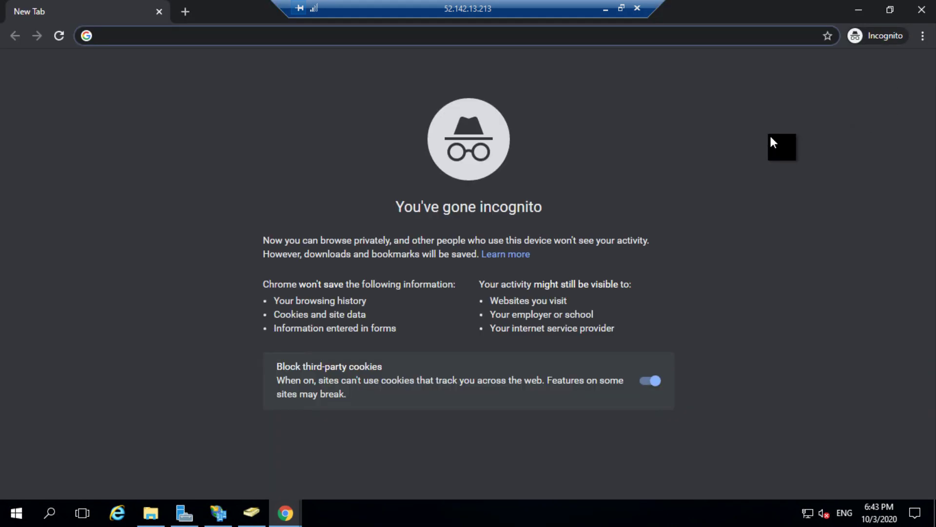
type("dev")
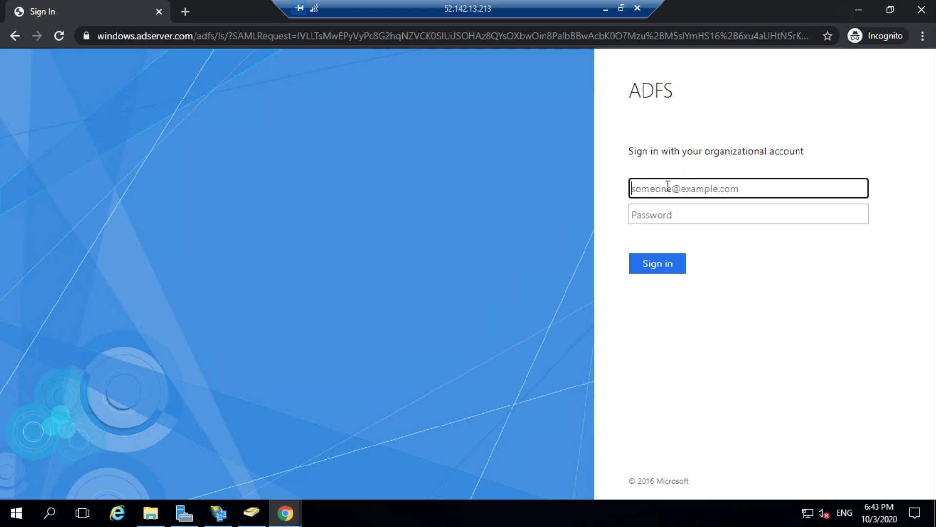
Step: Enter the domain account's username and password on the AD FS sign-in page
key("Tab")
type("••••••••••")
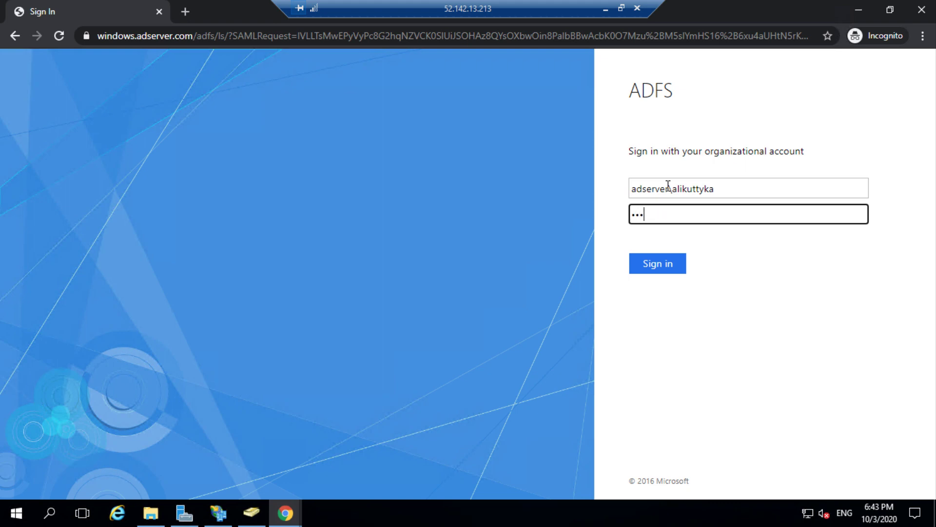
type("••")
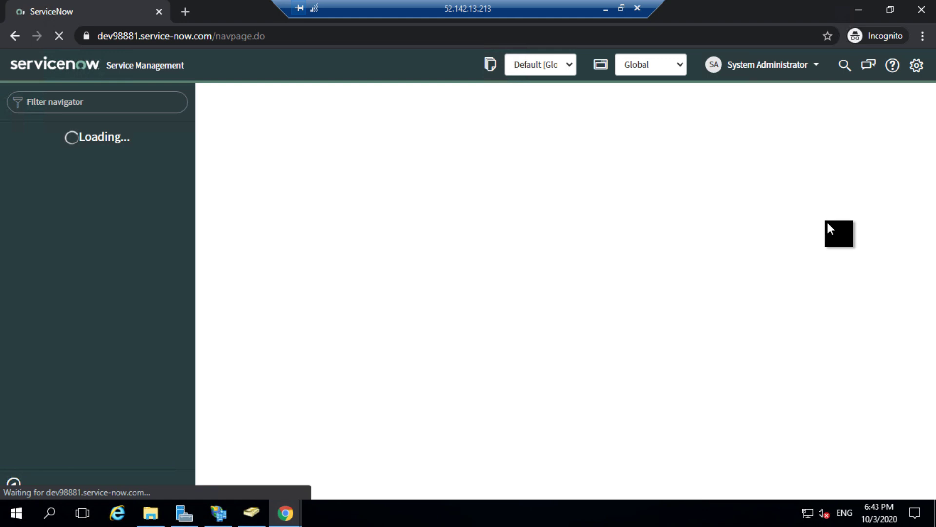
Step: Log out of ServiceNow from the System Administrator user menu
left_click(782, 74)
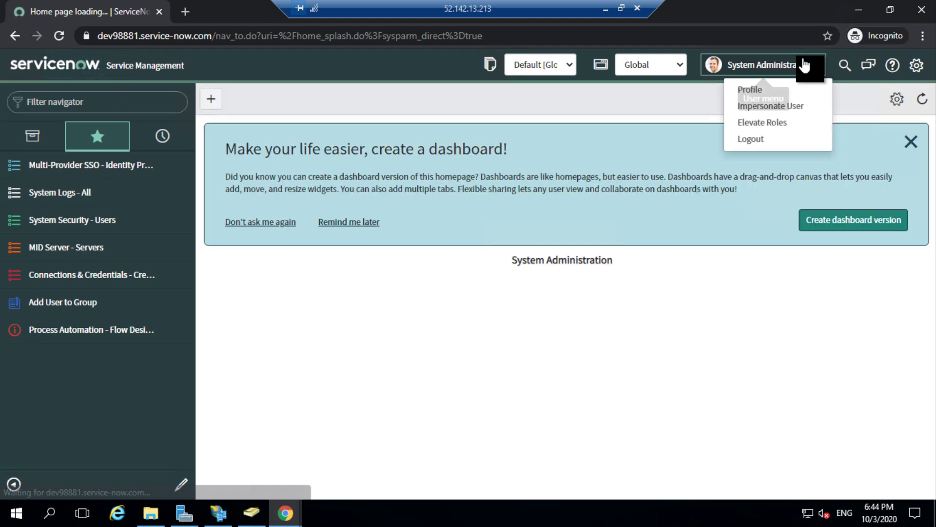
left_click(757, 138)
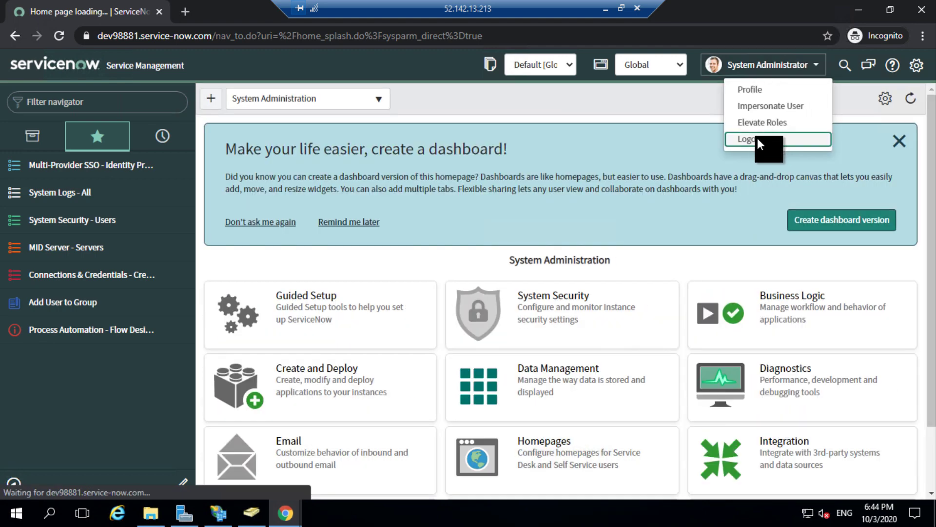
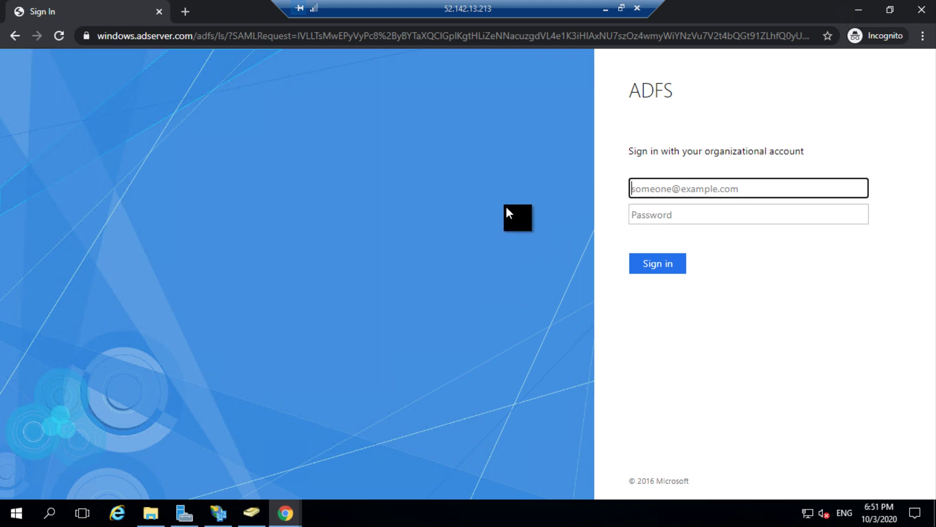
Step: Open ServiceNow's Multiple Provider SSO Properties to confirm debug logging is enabled
left_click(289, 512)
left_click(269, 473)
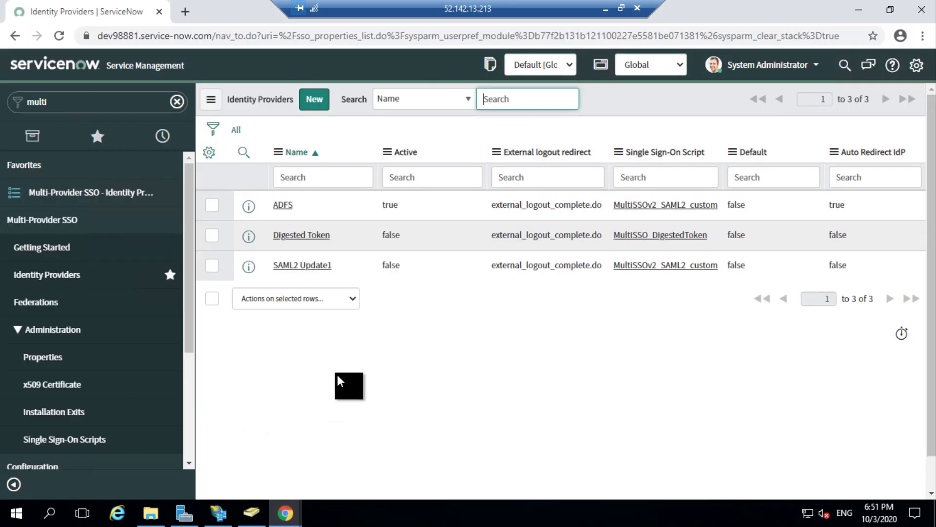
left_click(75, 360)
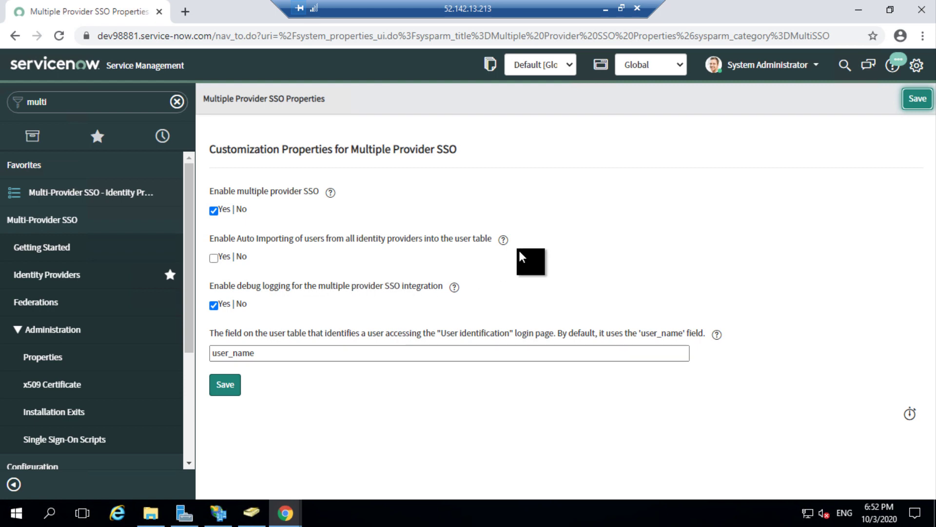
Step: Open System Logs - All and filter today's entries to Source containing 'SAML'
left_click(108, 141)
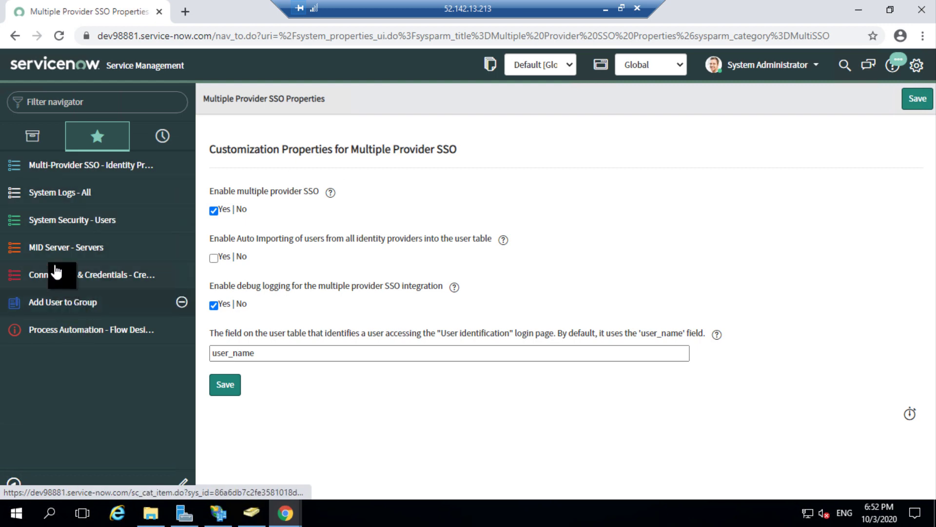
left_click(48, 193)
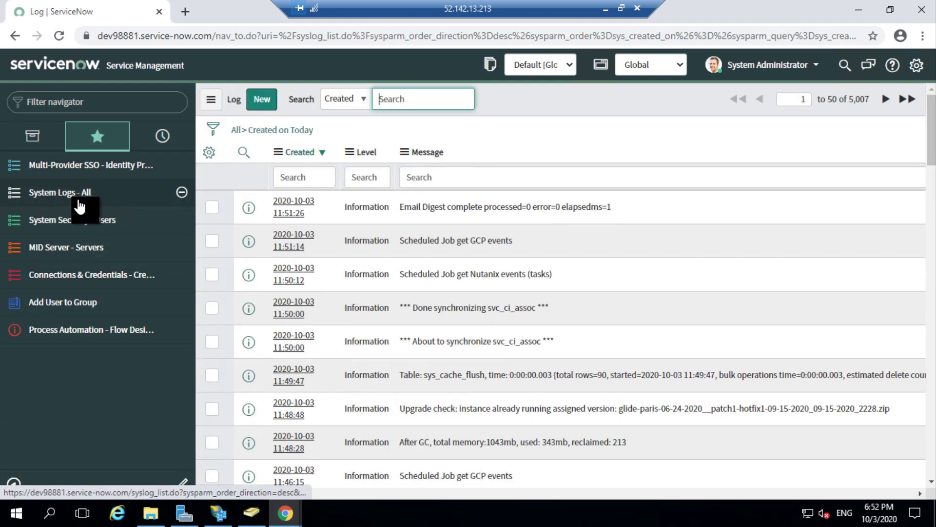
left_click(347, 105)
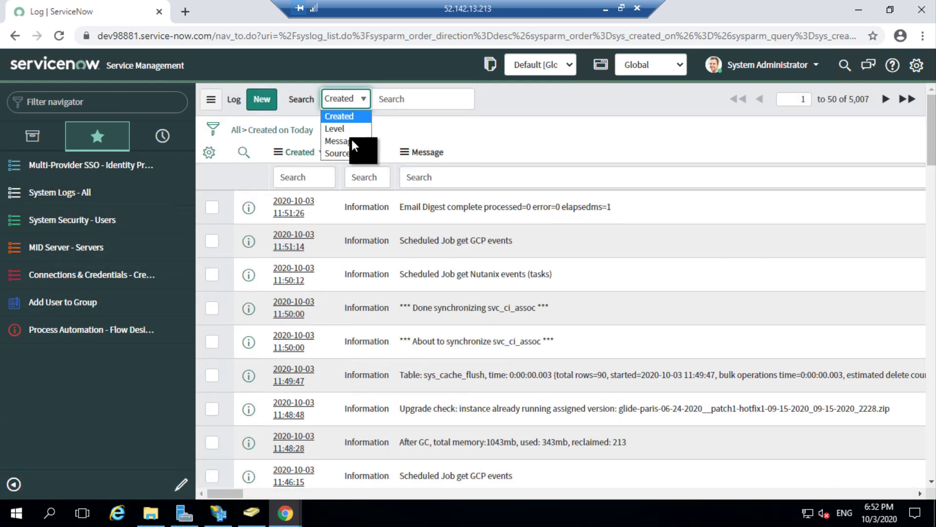
left_click(352, 154)
left_click(414, 101)
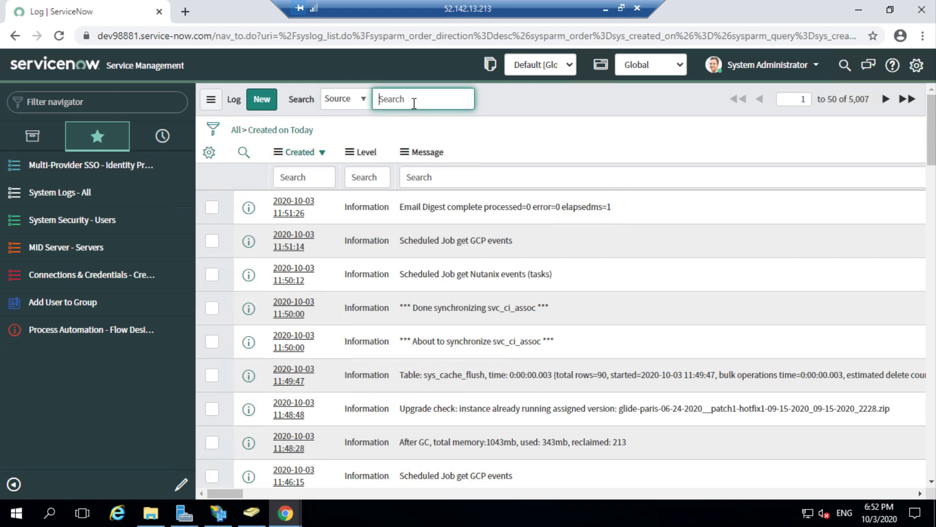
type("SAML")
key("Return")
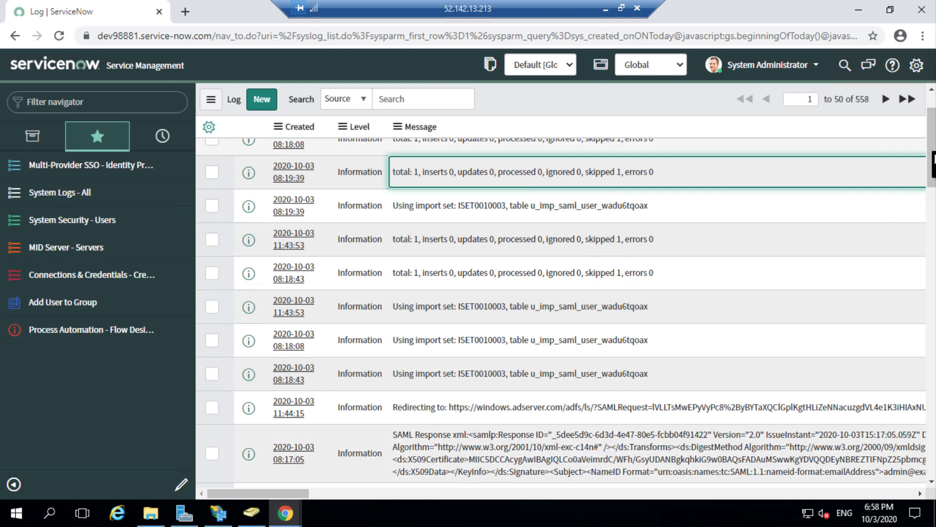
left_click_drag(934, 184, 934, 211)
left_click(934, 219)
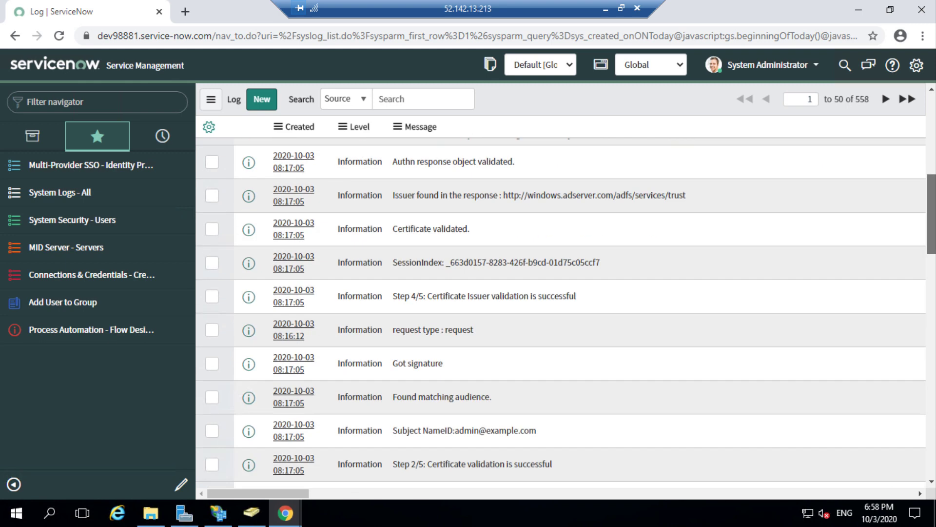
scroll(427, 420, "up", 5)
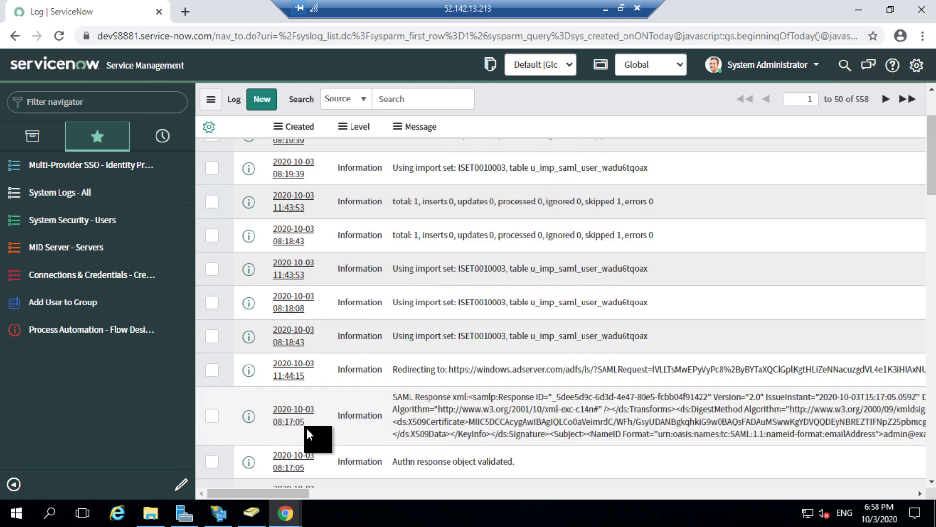
Step: Open the 08:17:05 SAML Response log entry and search its message for the administrator's email address
left_click(292, 422)
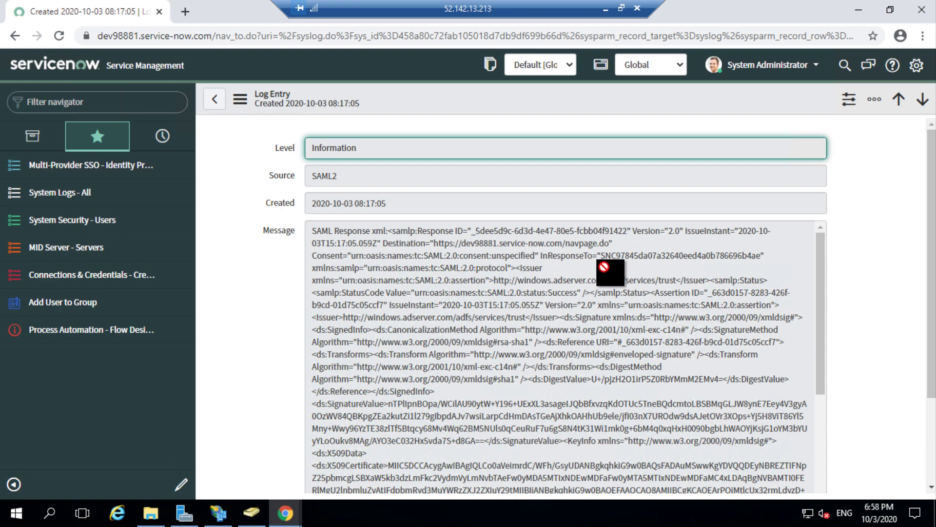
scroll(604, 267, "down", 2)
scroll(604, 267, "down", 2)
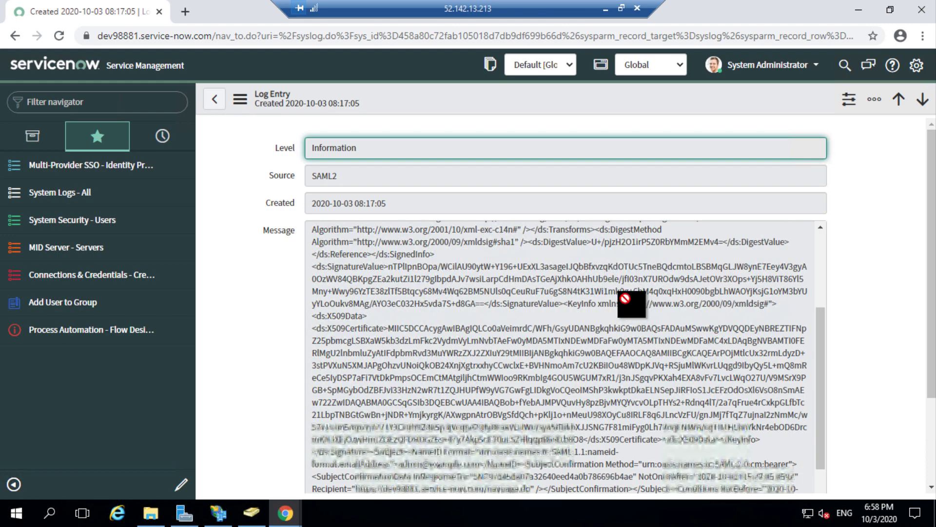
scroll(627, 304, "down", 4)
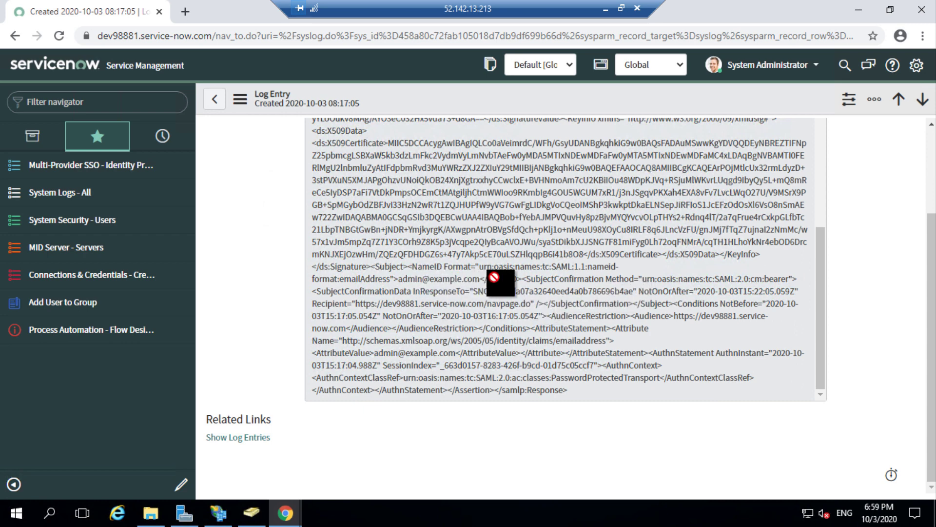
key("ctrl+f")
type("a")
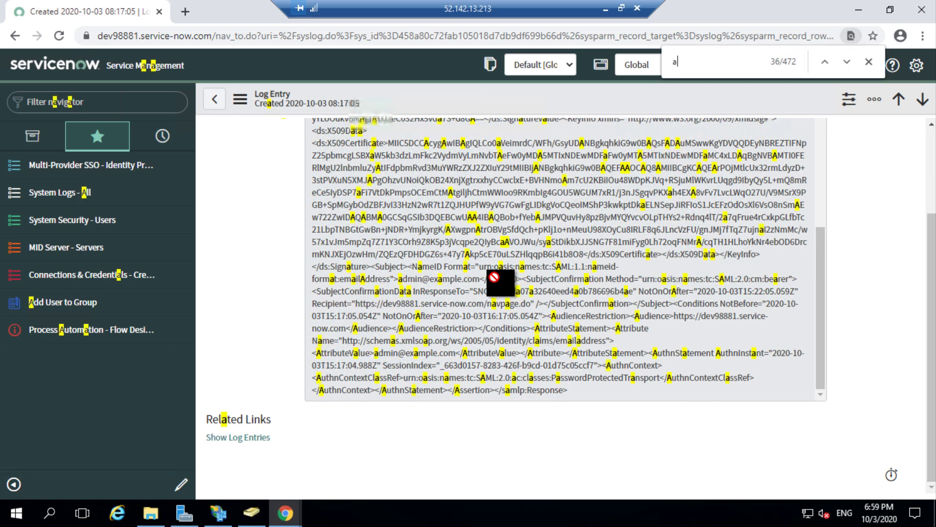
type("dmin@ex")
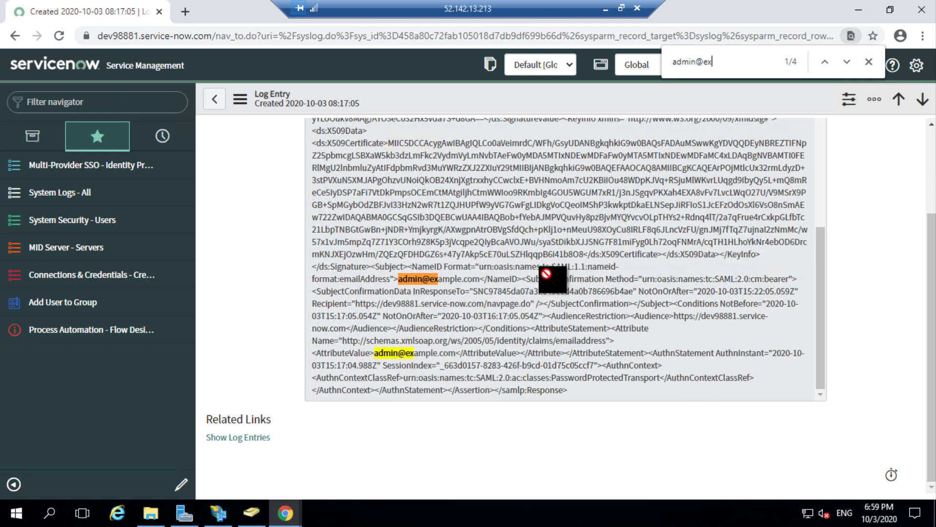
Step: Open the administrator account's properties in Active Directory and select its E-mail value
left_click(255, 518)
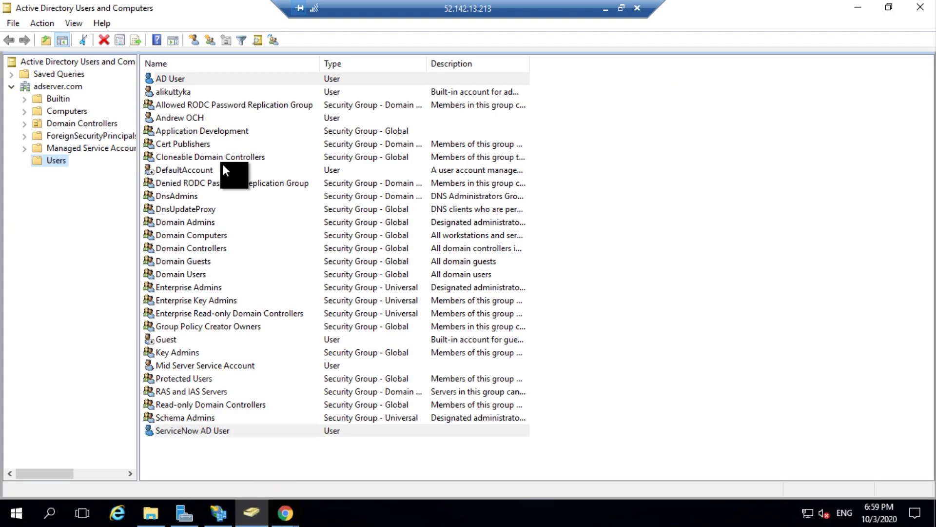
double_click(172, 96)
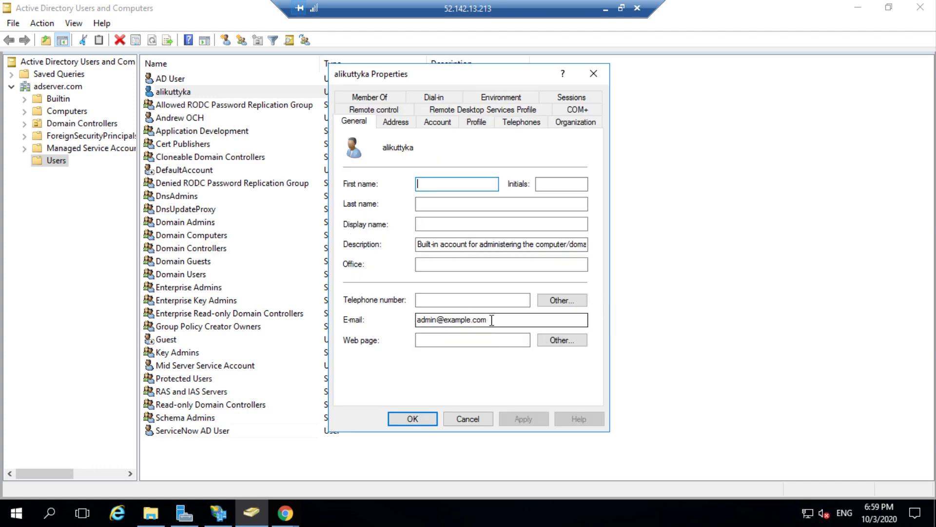
left_click_drag(491, 320, 404, 317)
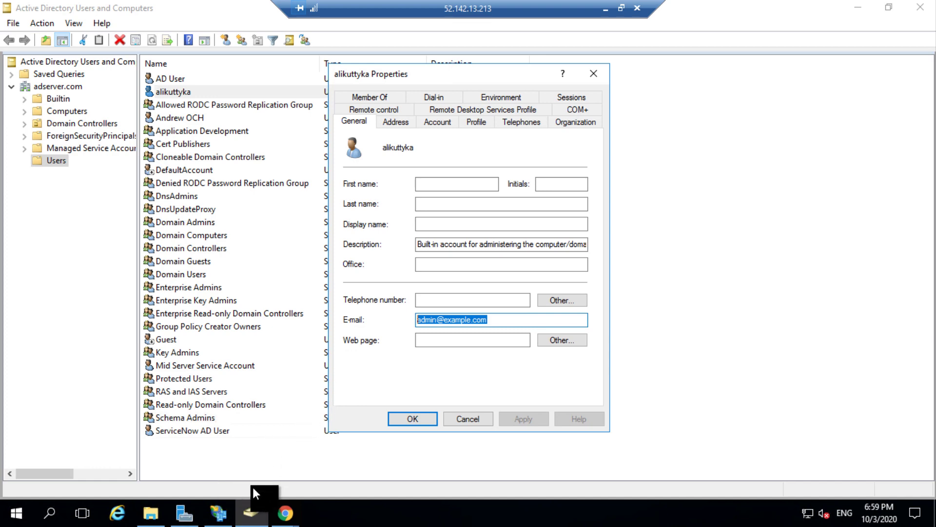
left_click(285, 502)
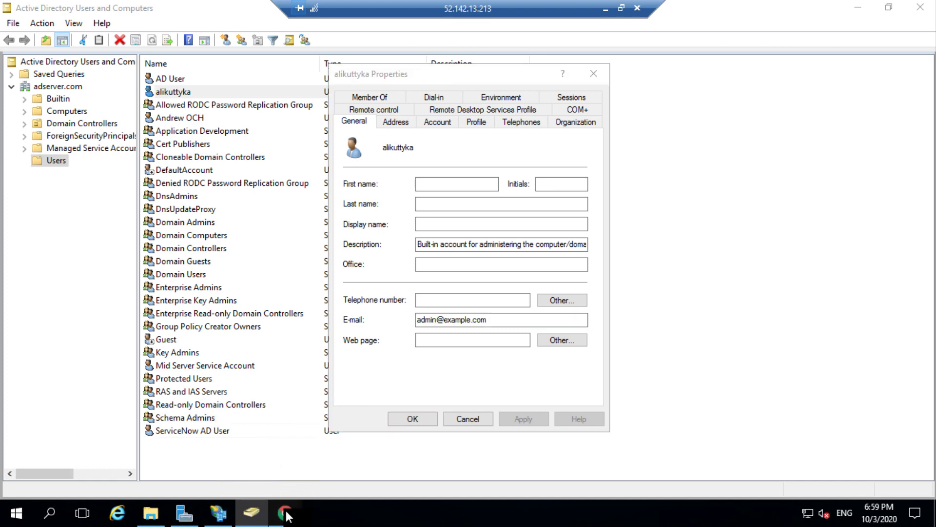
Step: Open the System Administrator's ServiceNow profile and select its Email value for comparison
left_click(259, 475)
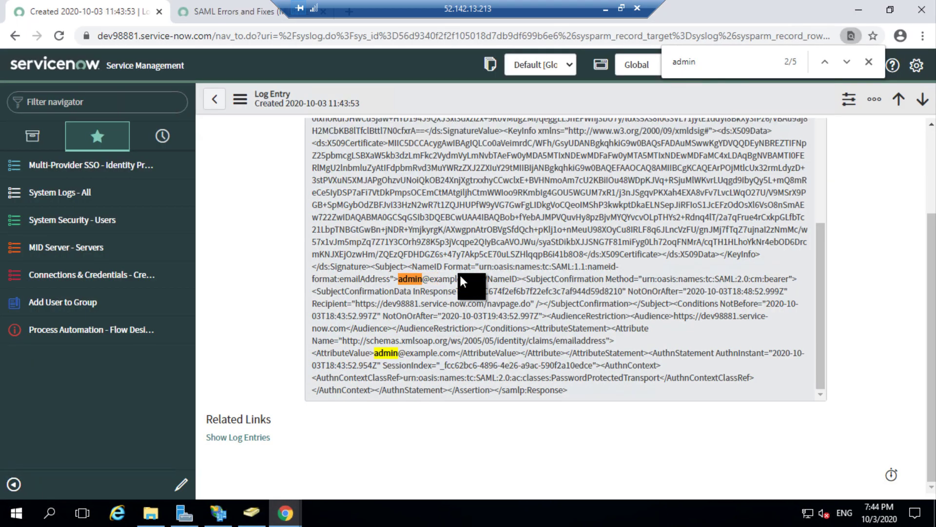
left_click(866, 62)
left_click(764, 69)
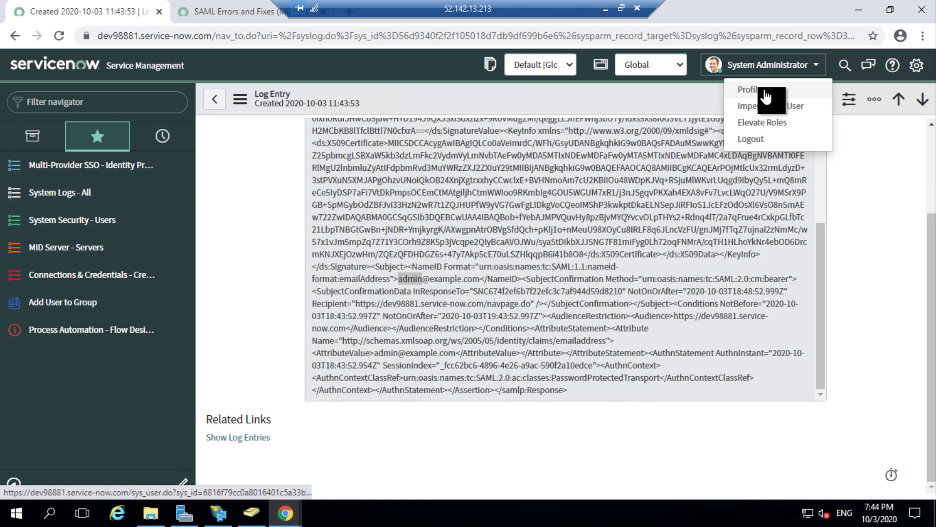
left_click(750, 101)
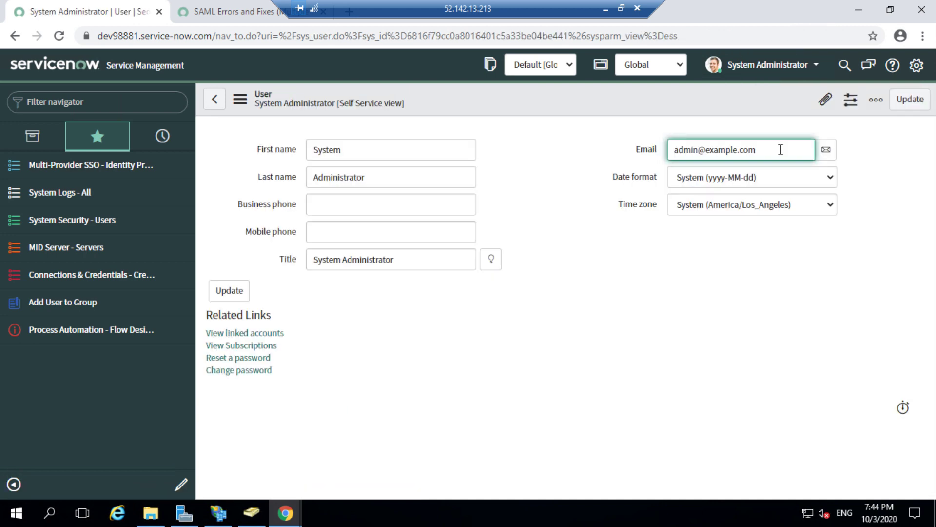
left_click_drag(780, 150, 711, 153)
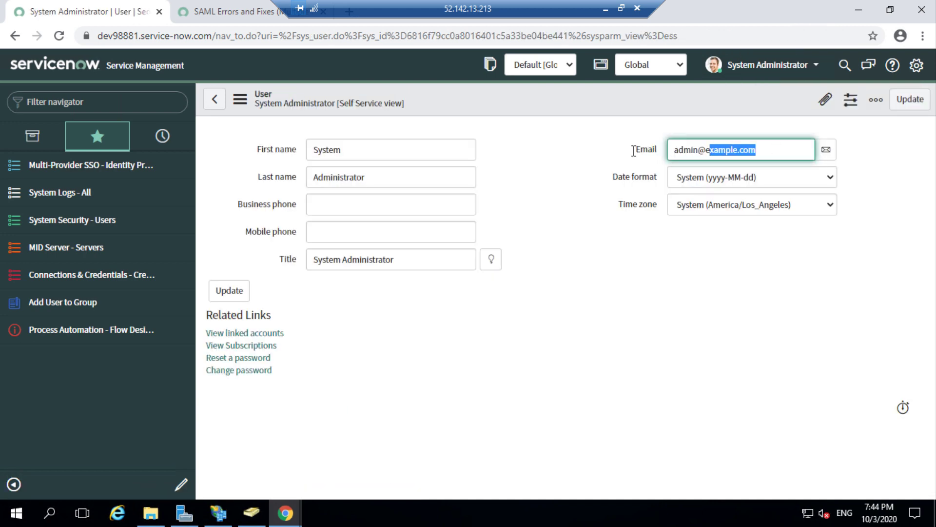
left_click_drag(634, 151, 634, 155)
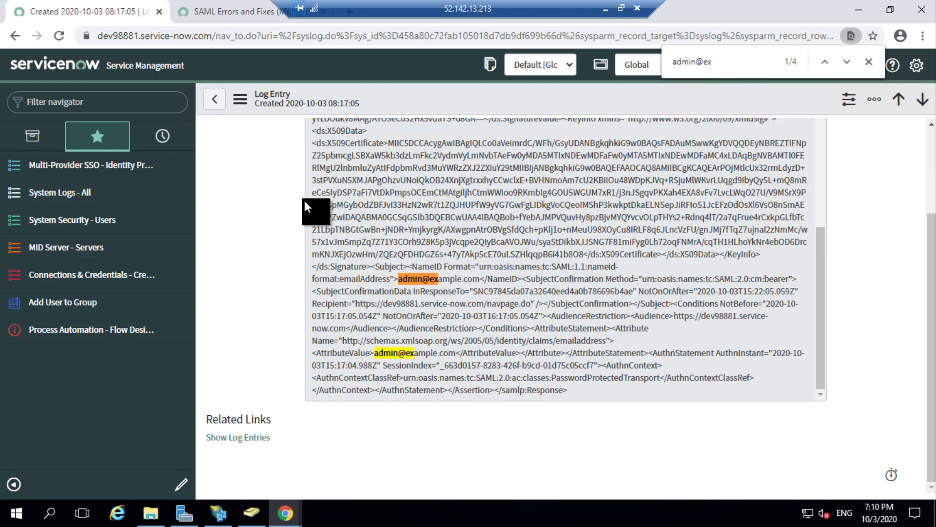
Step: Switch to KB0759250 'SAML Errors and Fixes' and scroll through its Resolution table
left_click(235, 8)
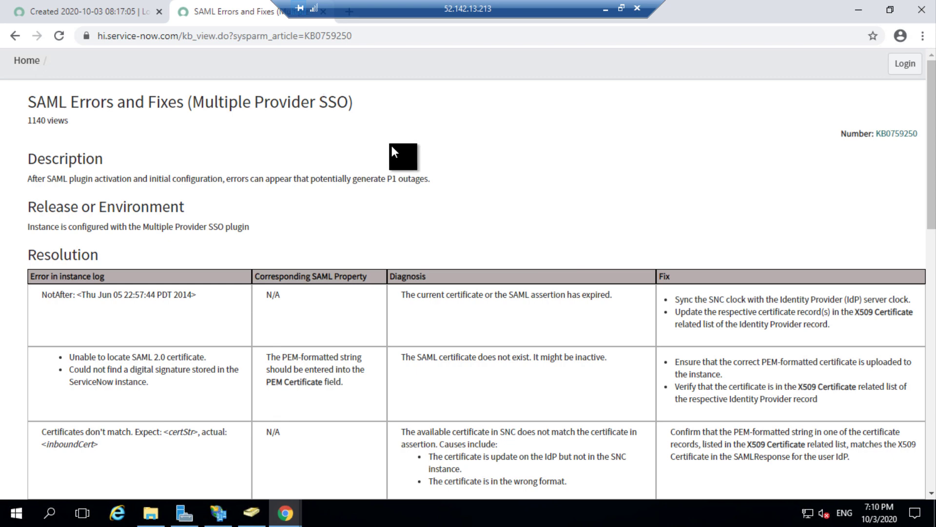
scroll(394, 151, "down", 3)
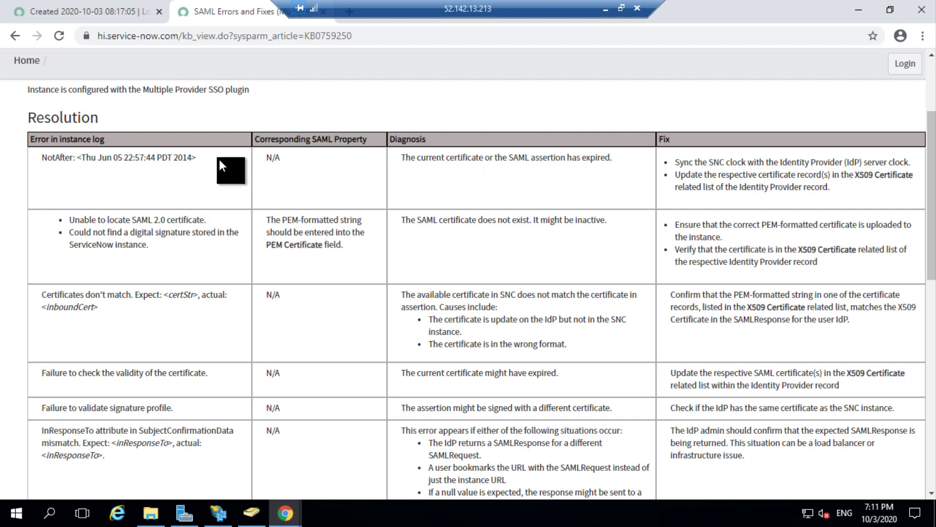
scroll(689, 154, "down", 5)
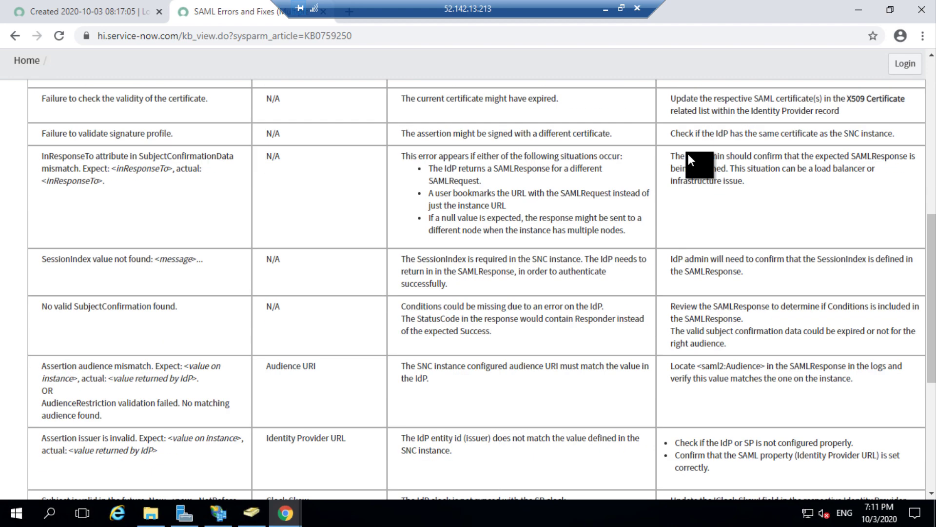
scroll(689, 154, "down", 1)
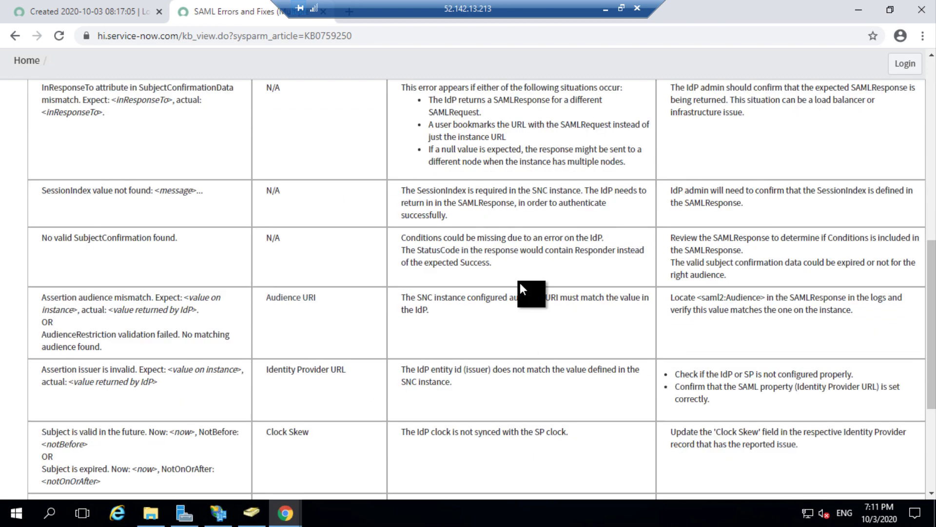